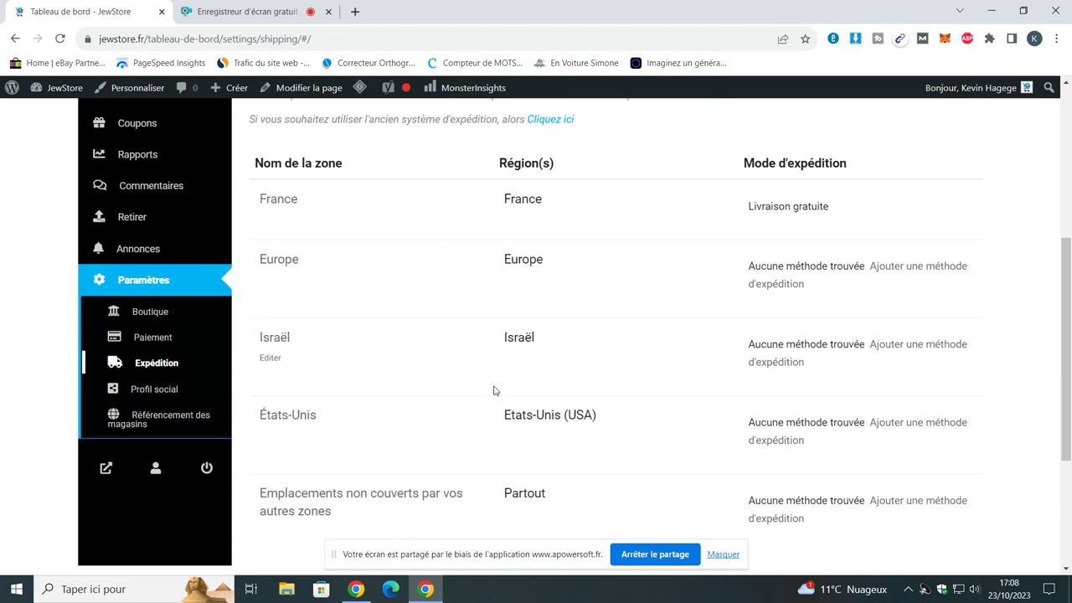
Review the list of shipping zones, with their regions and the shipping methods assigned to each.
scroll(703, 288, up, 2)
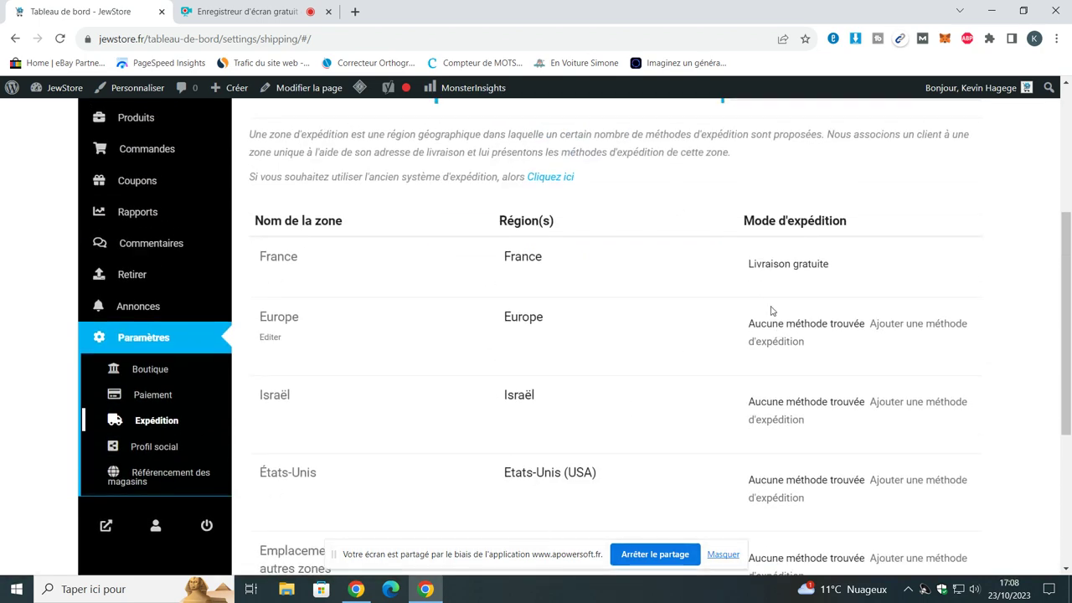
scroll(753, 318, down, 2)
scroll(682, 357, up, 3)
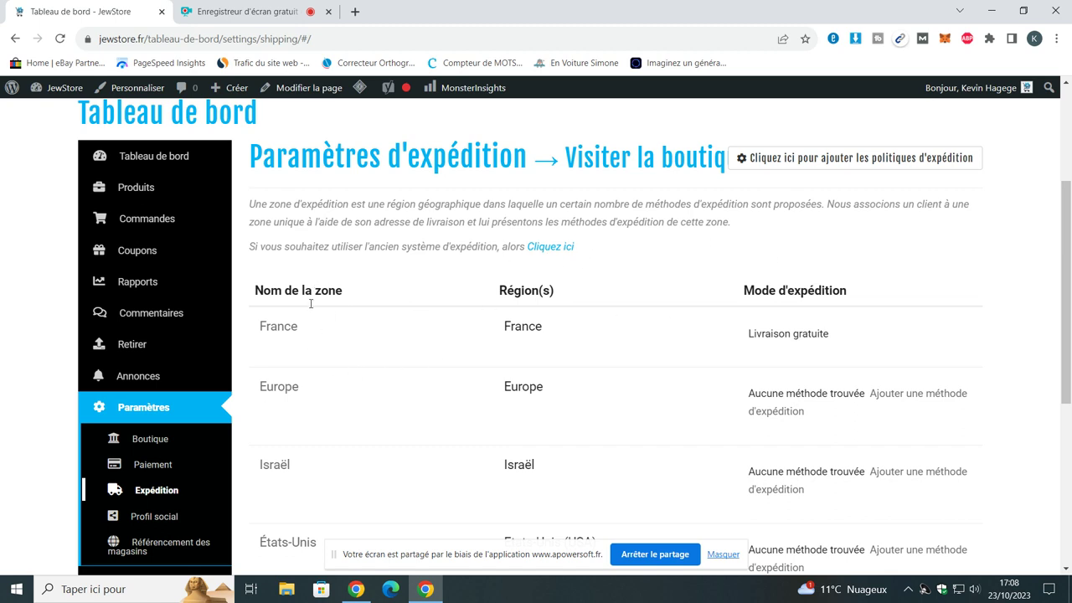
scroll(326, 335, down, 1)
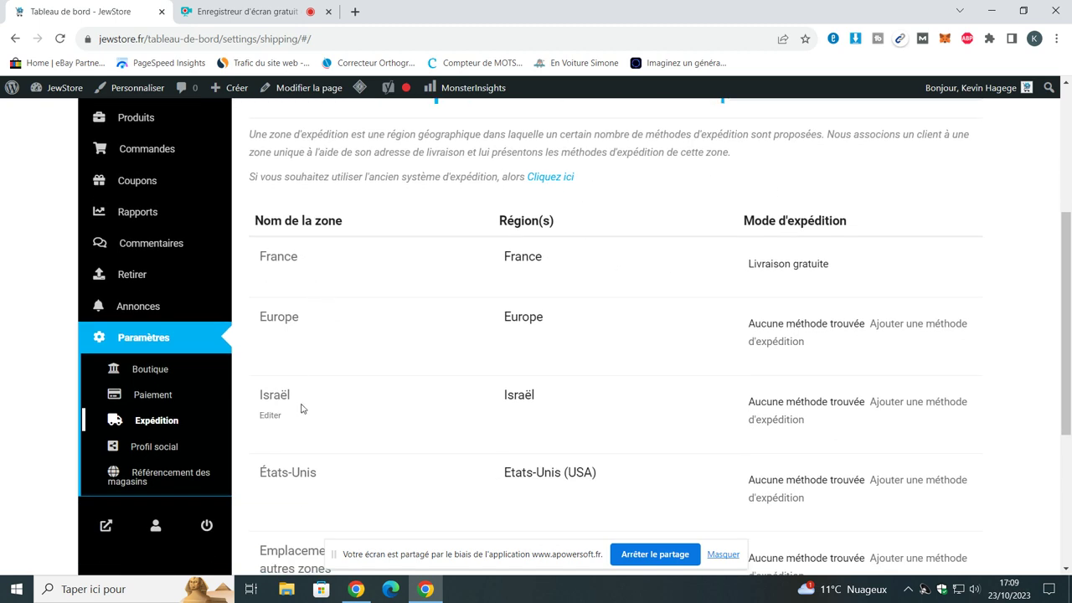
scroll(302, 406, down, 2)
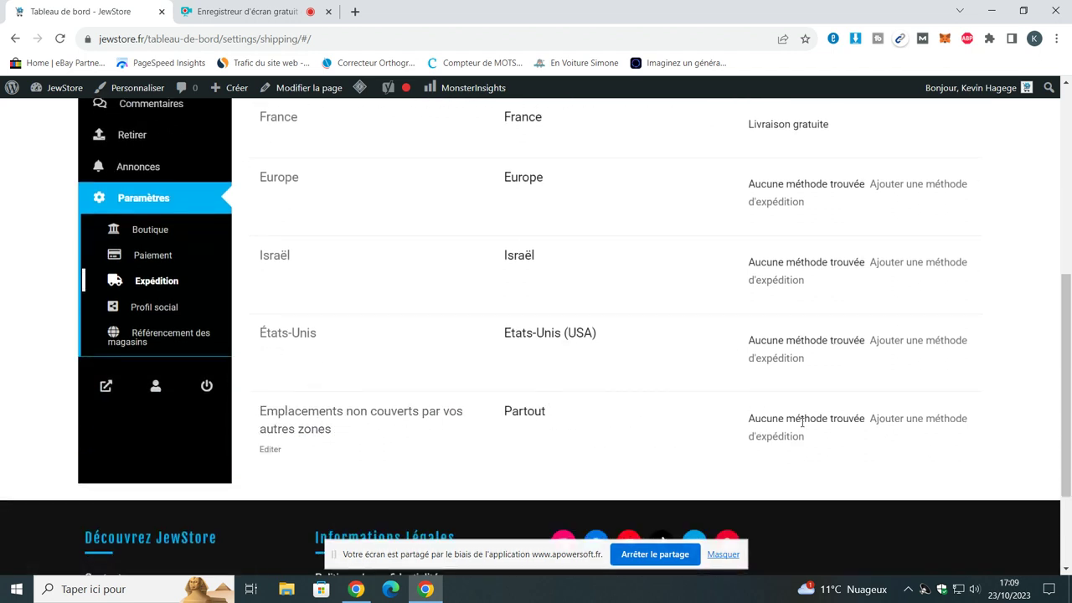
scroll(411, 425, up, 1)
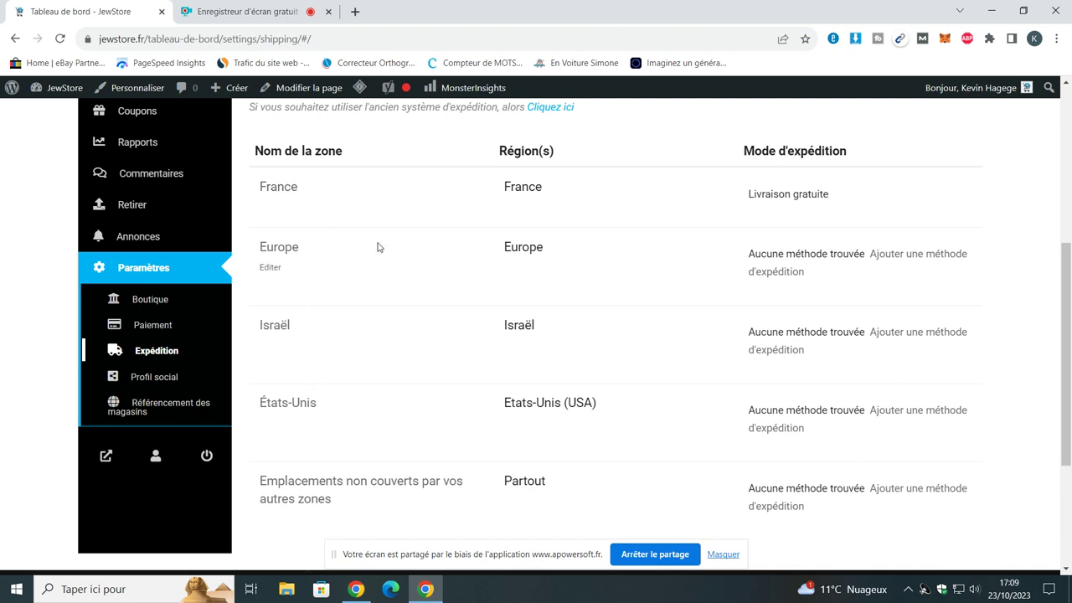
scroll(701, 307, up, 1)
scroll(701, 308, up, 2)
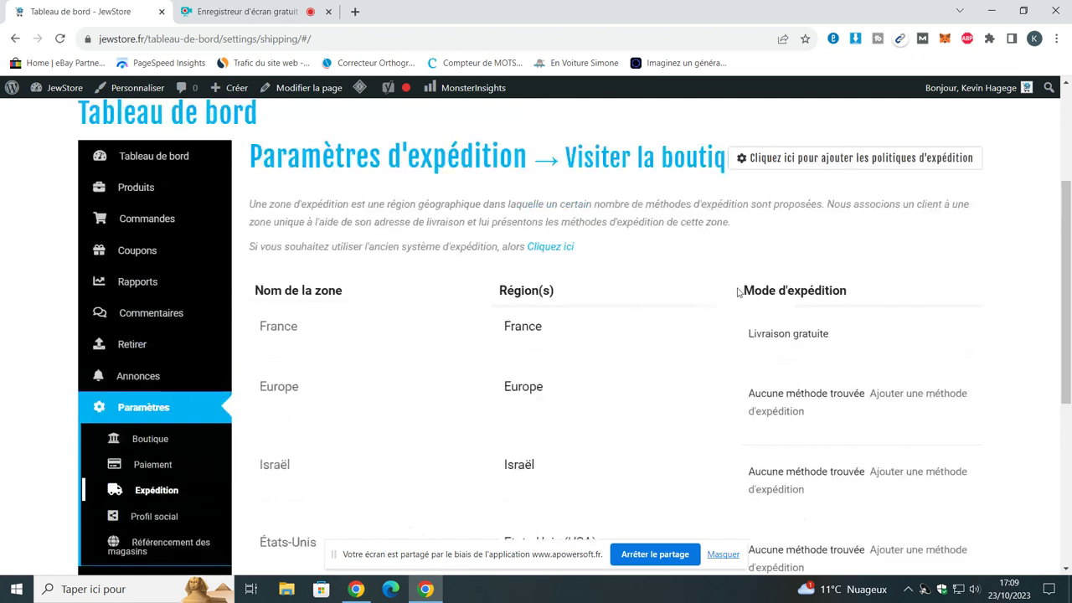
scroll(735, 287, down, 3)
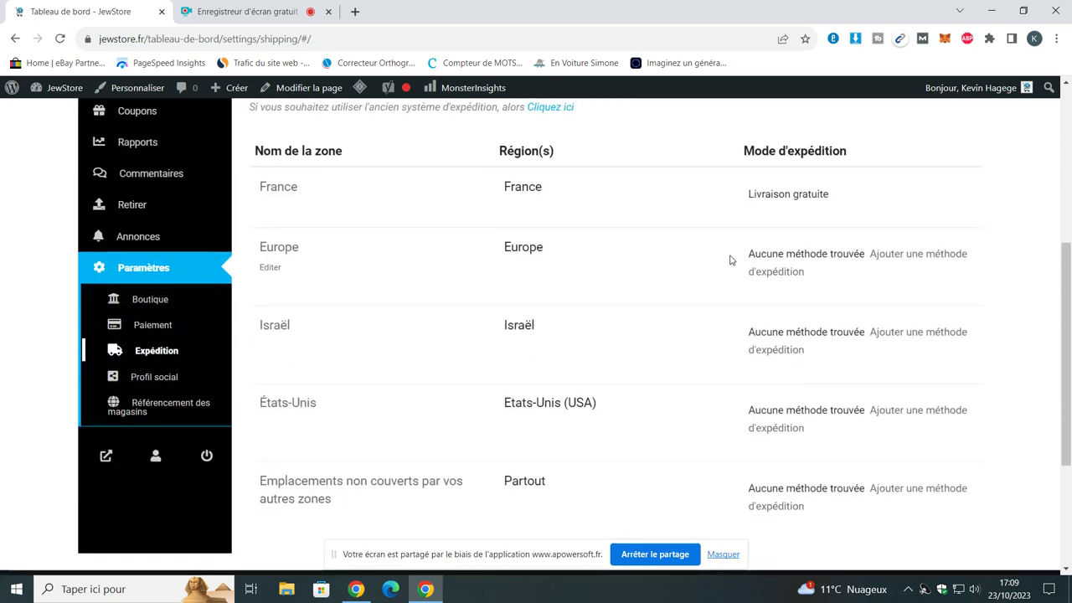
scroll(677, 299, up, 3)
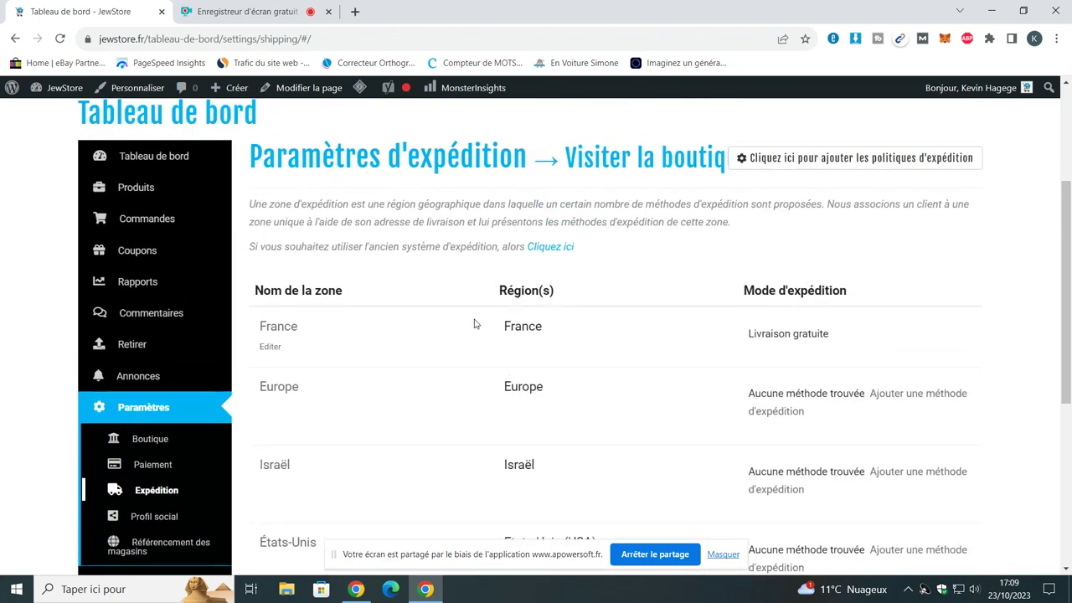
scroll(754, 304, down, 3)
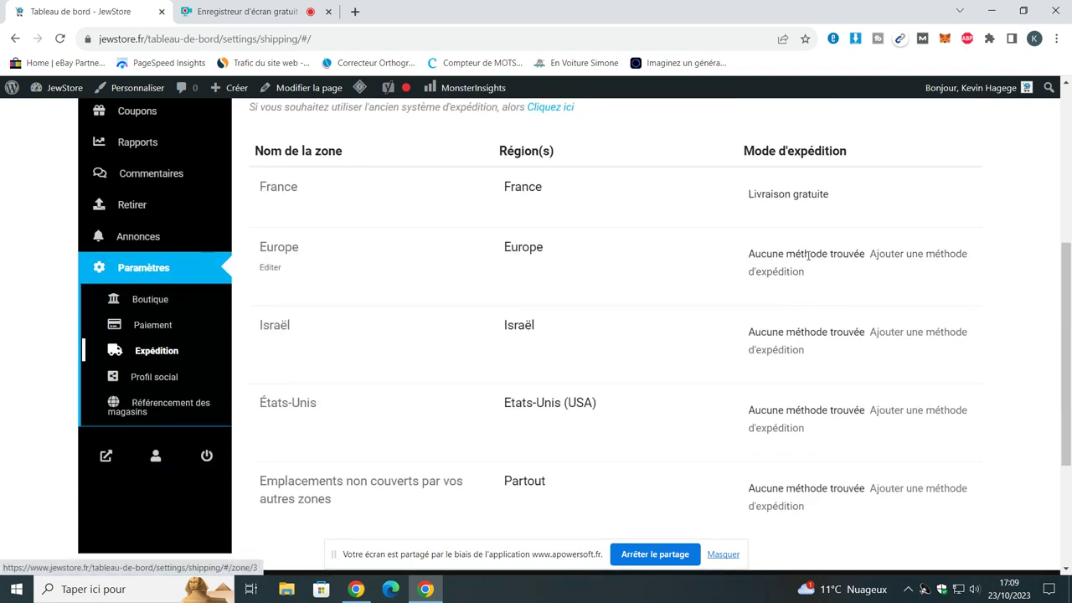
Open the Europe zone's shipping settings from its option to add a shipping method.
click(914, 258)
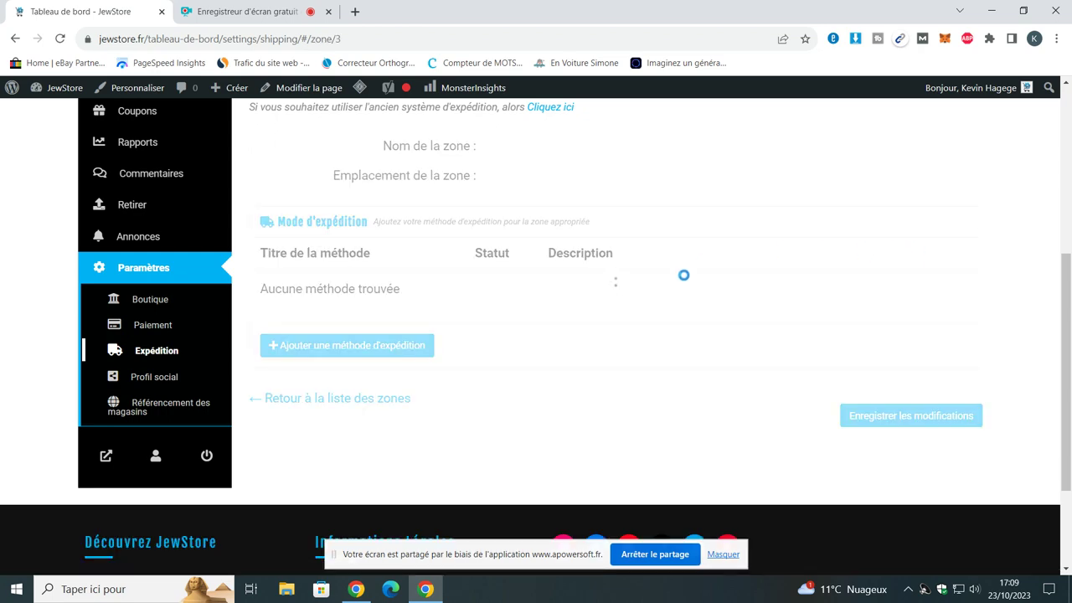
scroll(586, 318, up, 3)
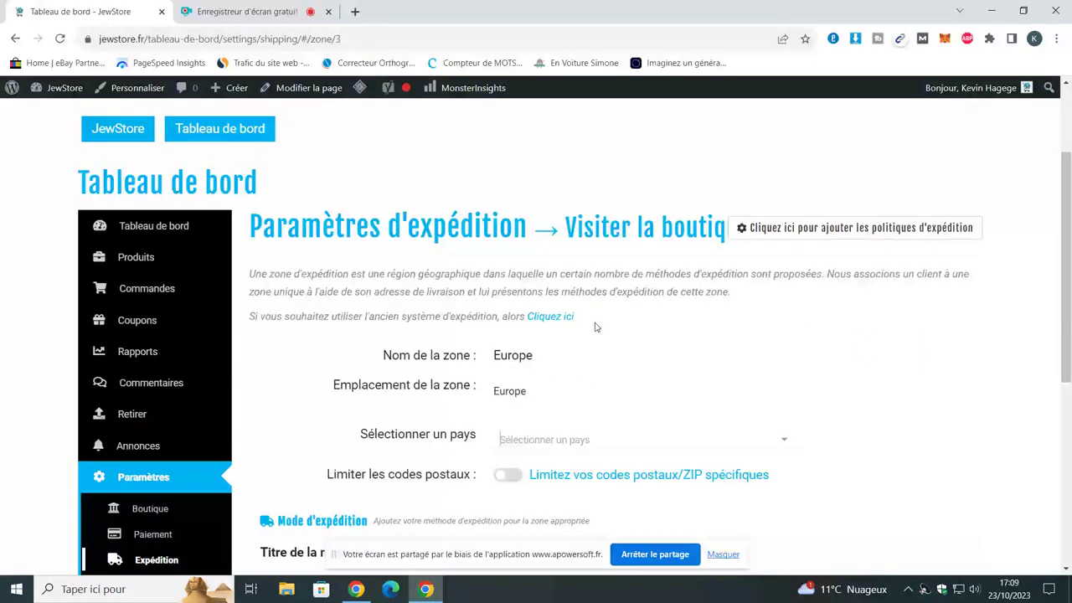
scroll(477, 282, down, 1)
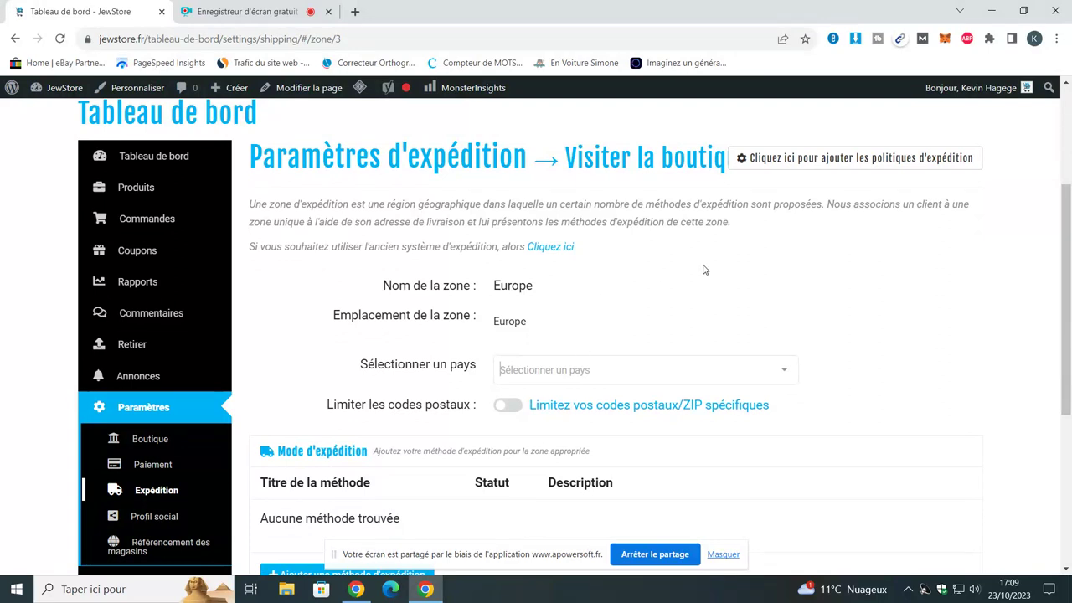
scroll(670, 277, down, 1)
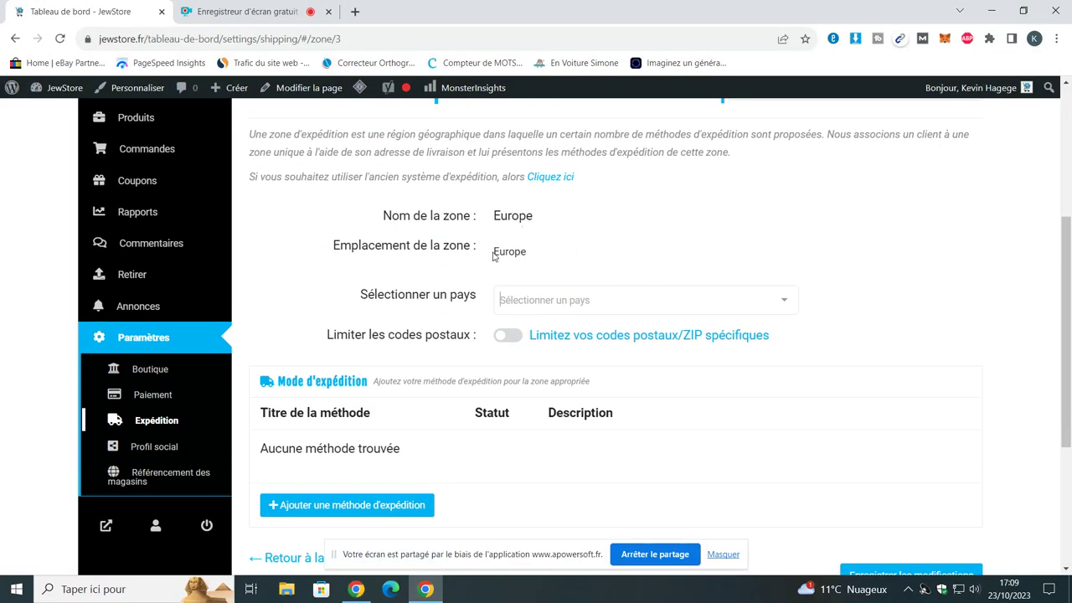
Look through the countries selectable for the Europe zone and try its postal code restriction on and back off.
click(720, 295)
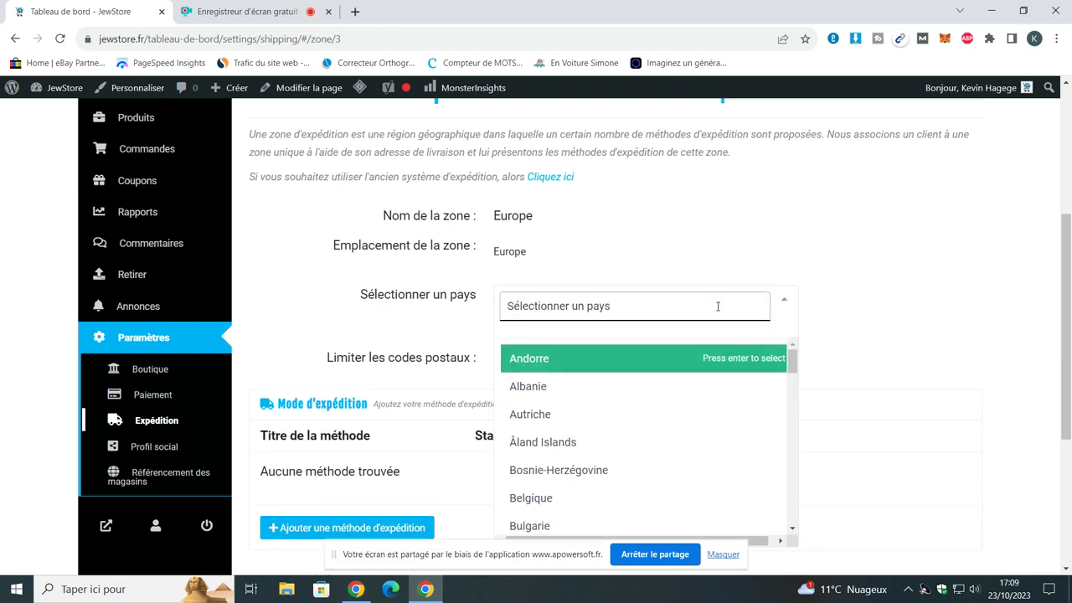
scroll(636, 427, down, 4)
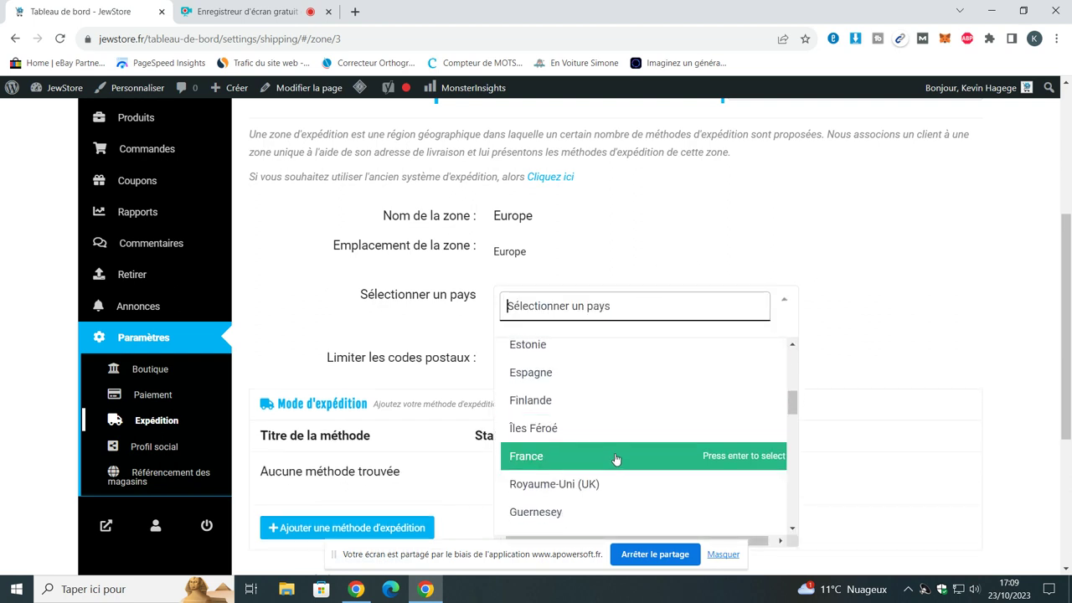
click(635, 275)
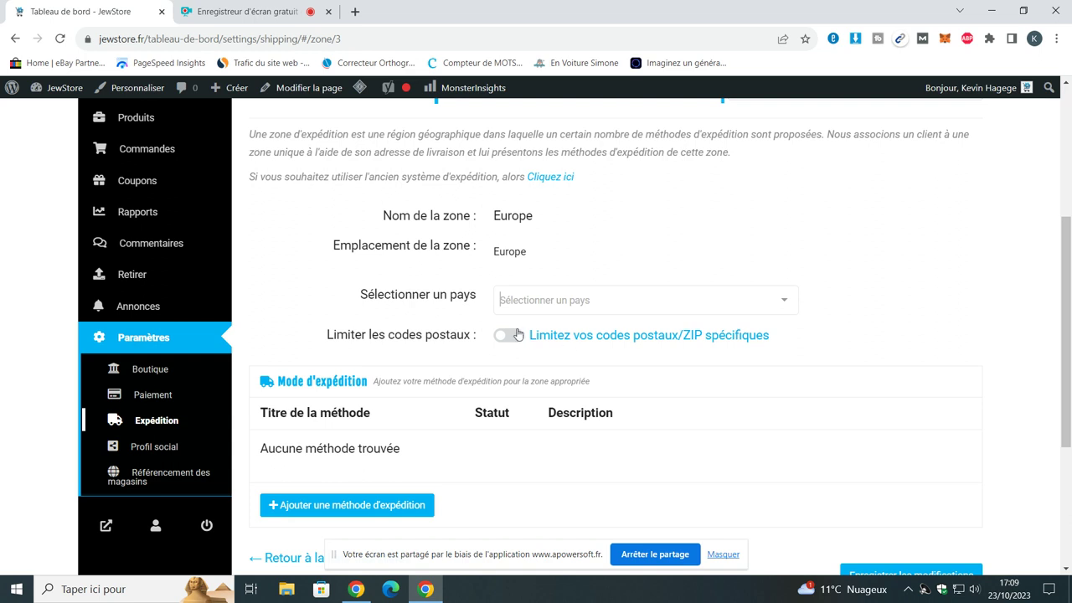
click(509, 336)
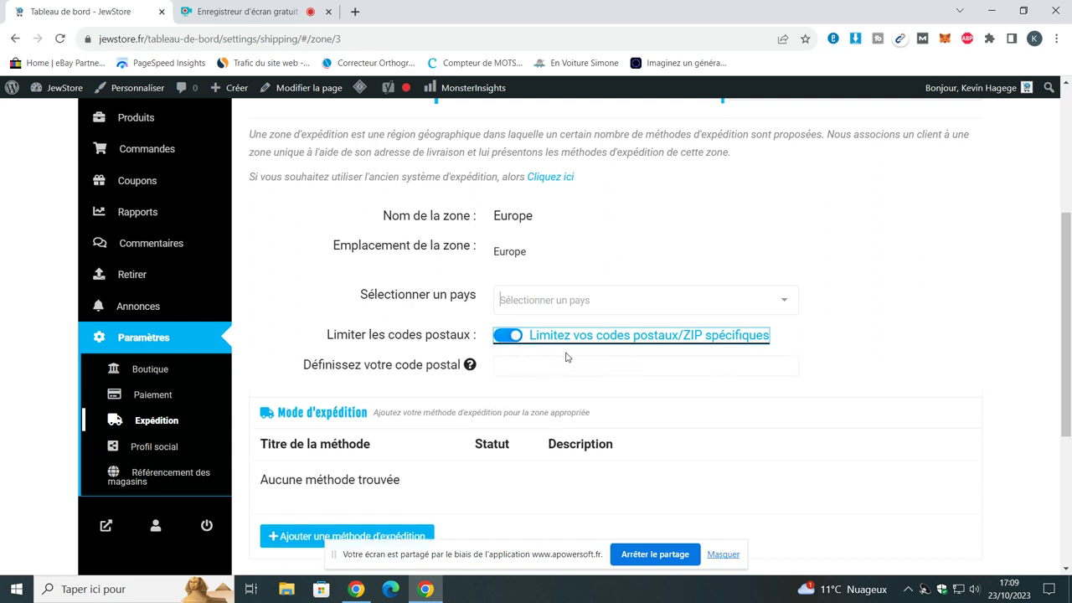
click(508, 336)
Add the Livraison gratuite shipping method to the Europe zone and delete the duplicate entry.
scroll(589, 286, down, 1)
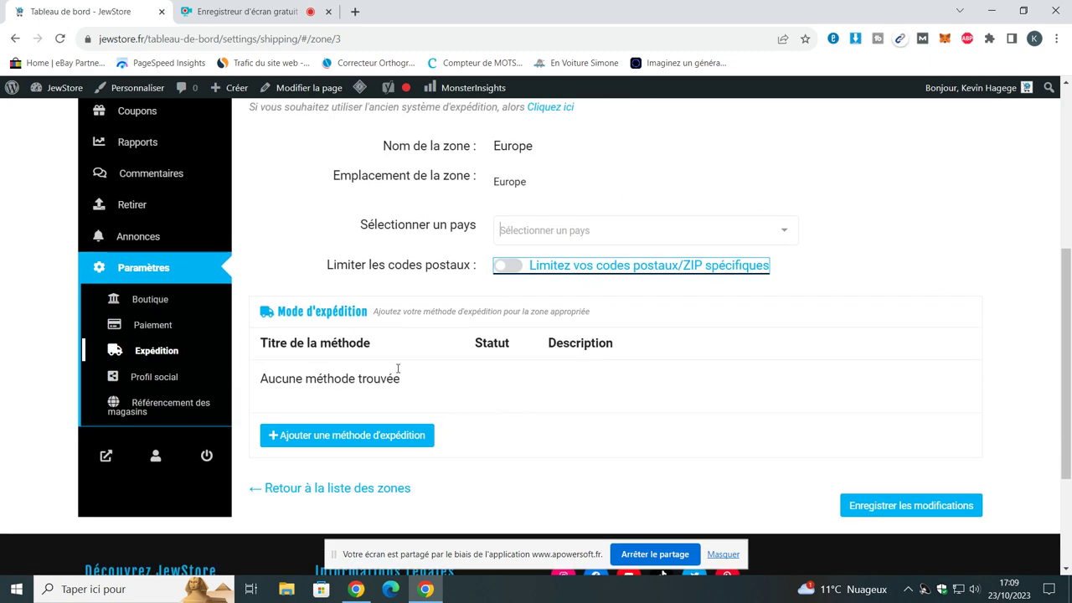
scroll(623, 344, down, 2)
scroll(586, 278, down, 1)
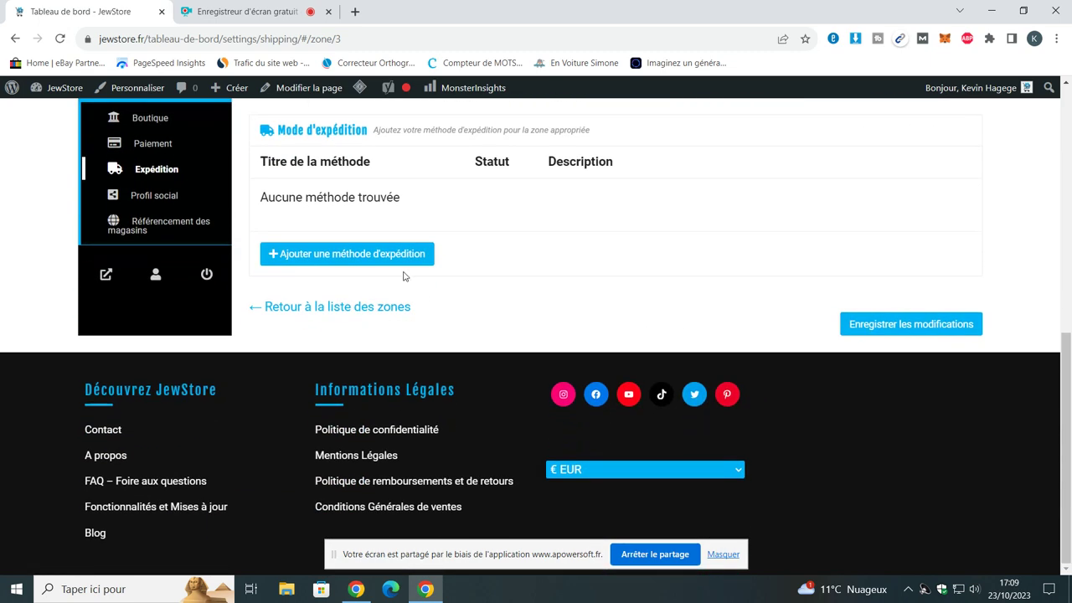
click(401, 259)
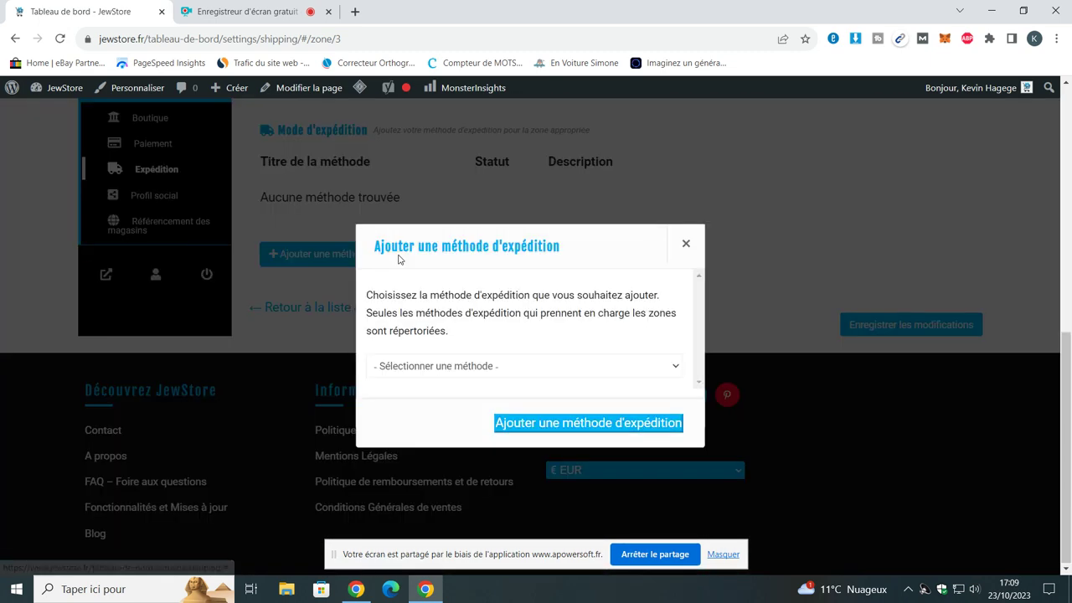
click(556, 368)
click(518, 398)
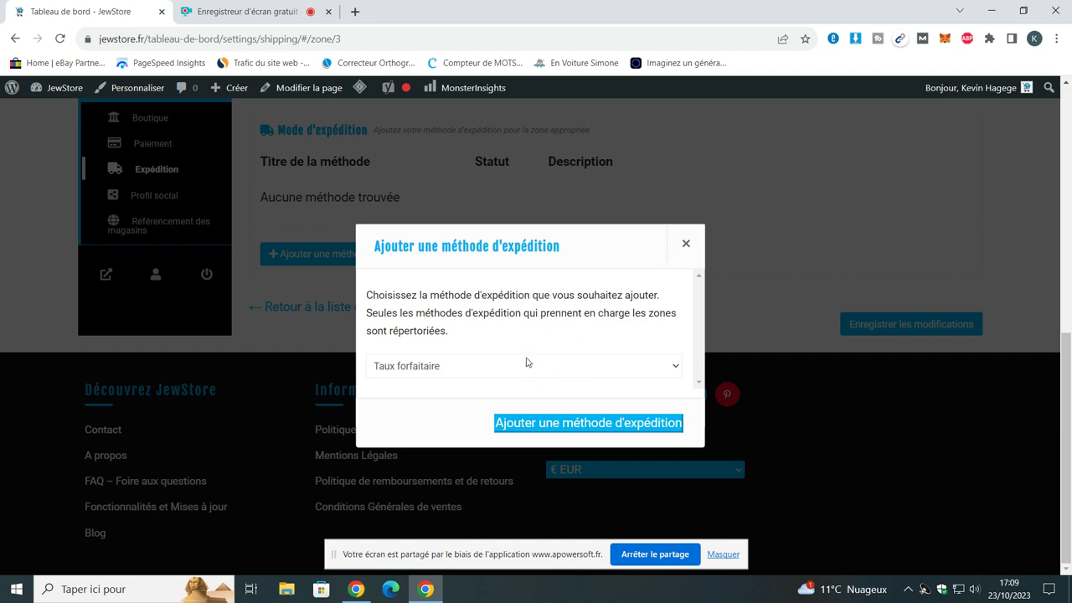
click(530, 362)
click(499, 413)
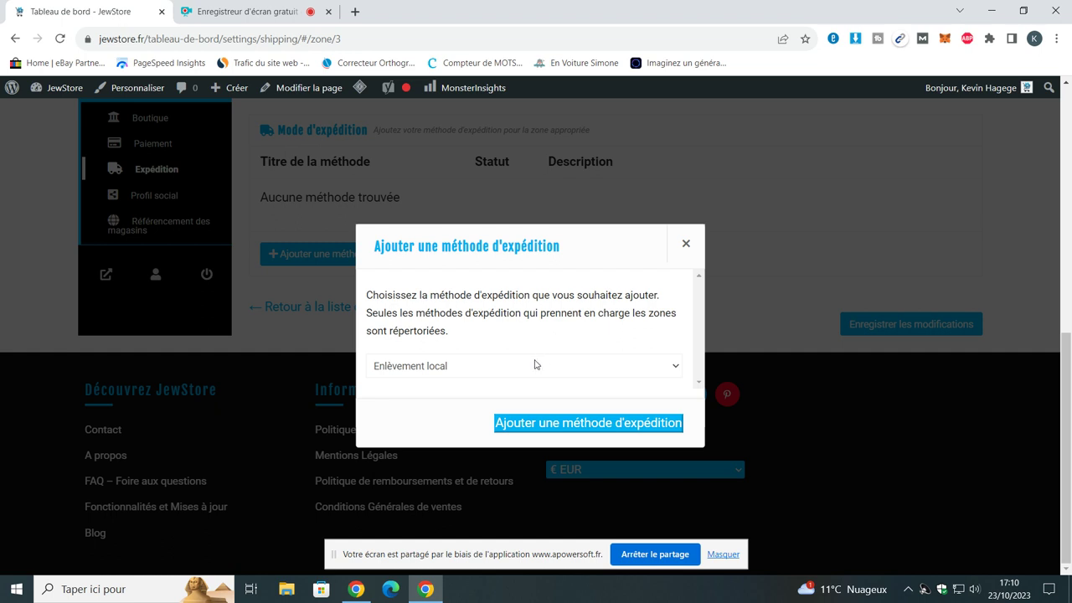
click(536, 364)
click(478, 421)
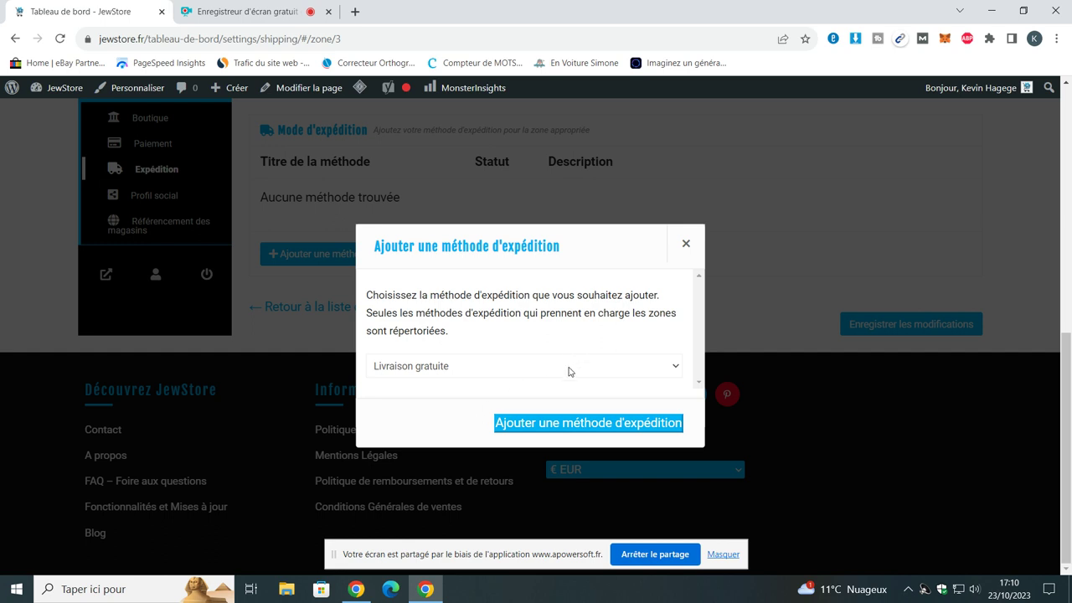
click(531, 425)
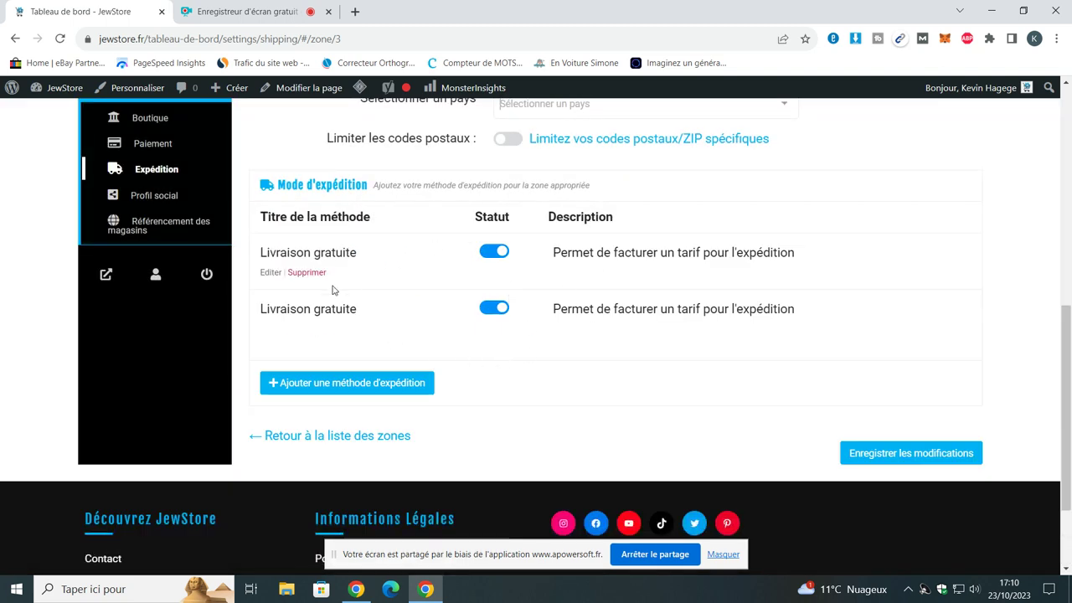
click(311, 272)
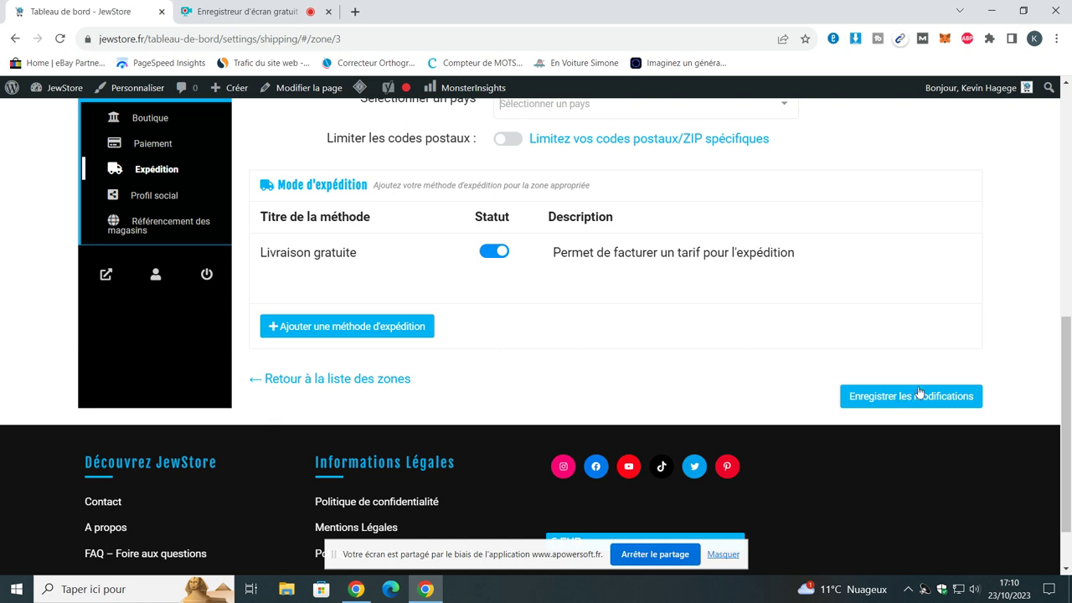
Review the Europe zone's Livraison gratuite settings, including the minimum order amount and coupon rule, and close them without saving.
click(272, 273)
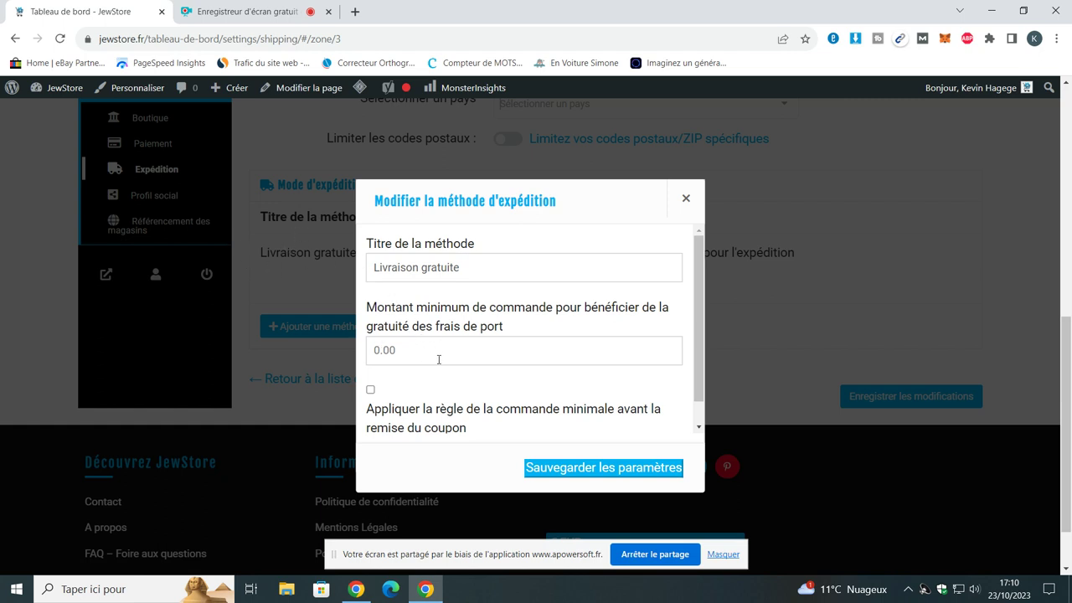
scroll(490, 408, down, 1)
scroll(481, 358, down, 1)
scroll(483, 318, up, 1)
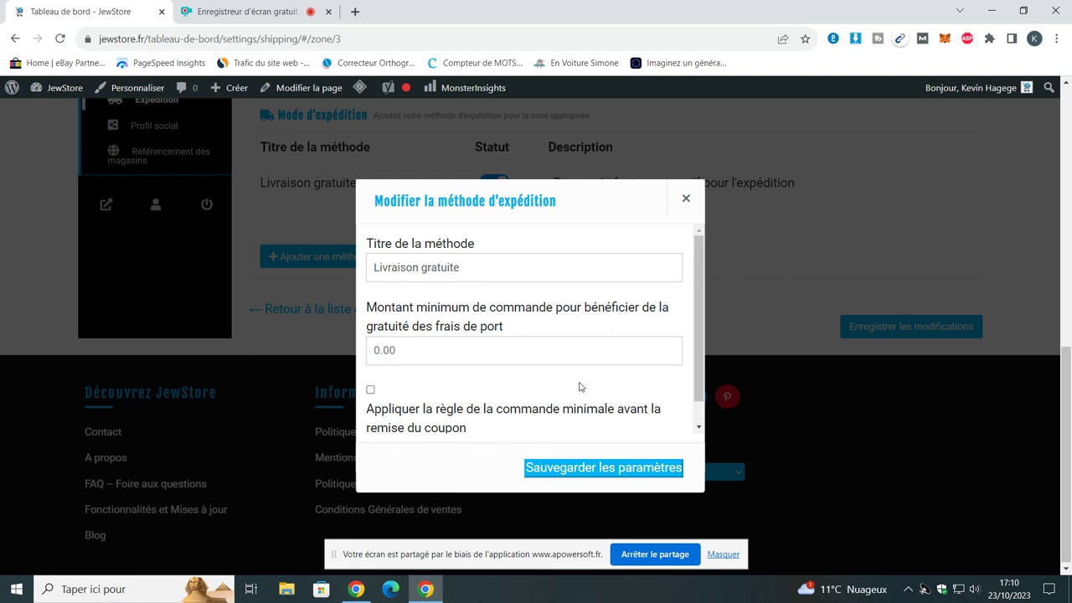
click(685, 203)
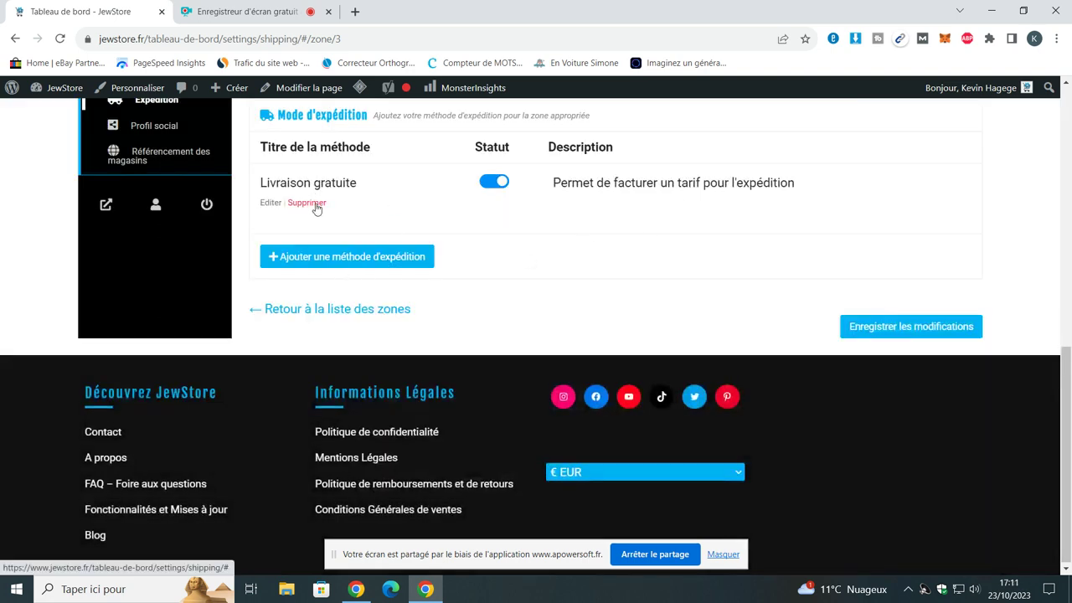
Delete the Livraison gratuite method from the Europe zone and save the zone's changes.
click(315, 204)
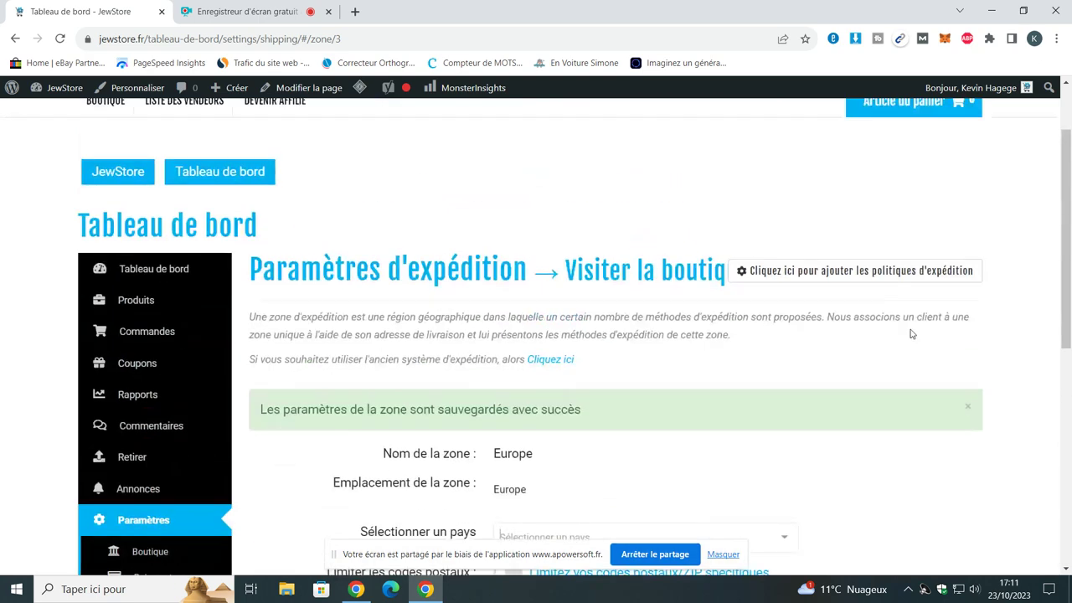
scroll(712, 393, down, 3)
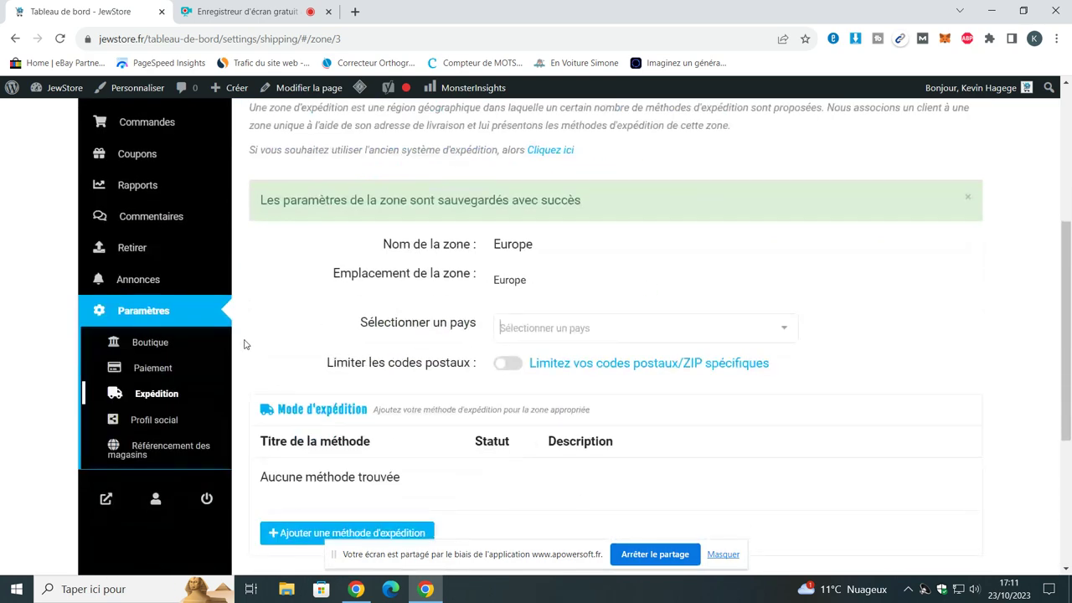
Return to the shipping zones list and open the Israël zone's shipping settings.
click(145, 395)
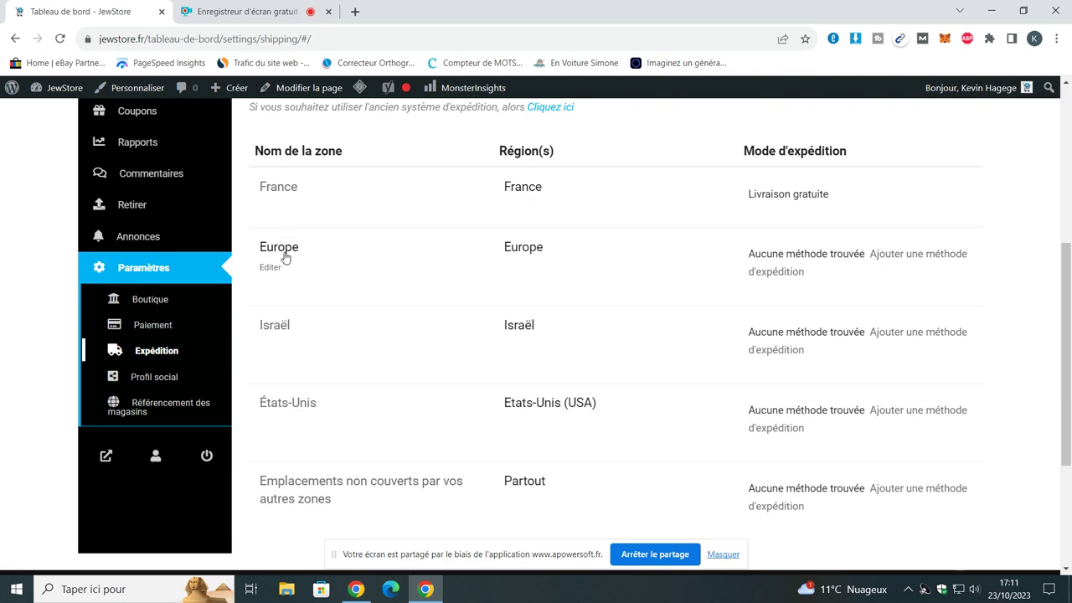
click(274, 347)
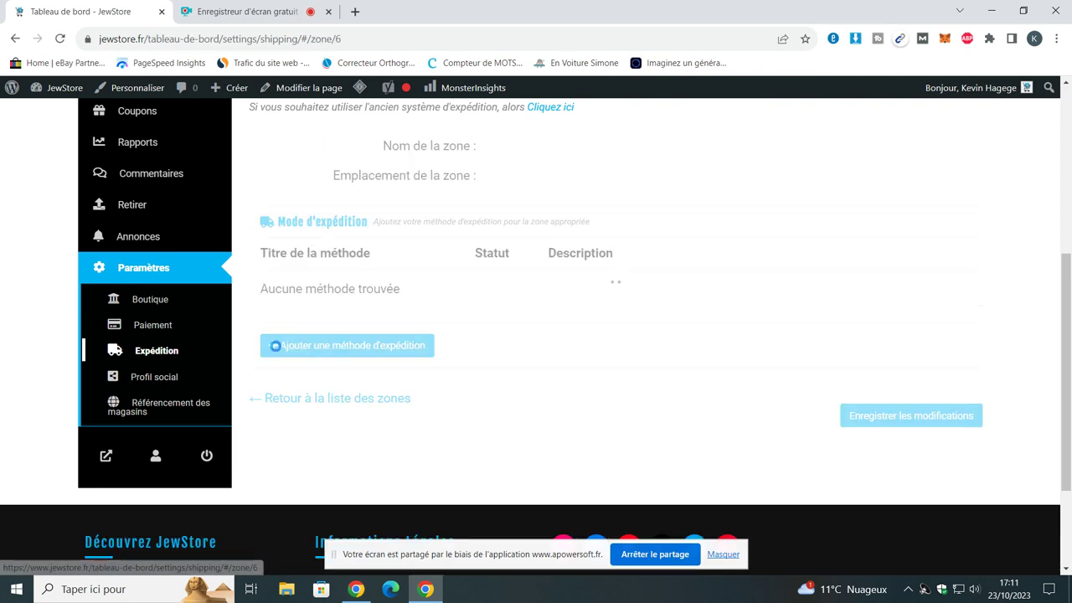
scroll(558, 273, up, 2)
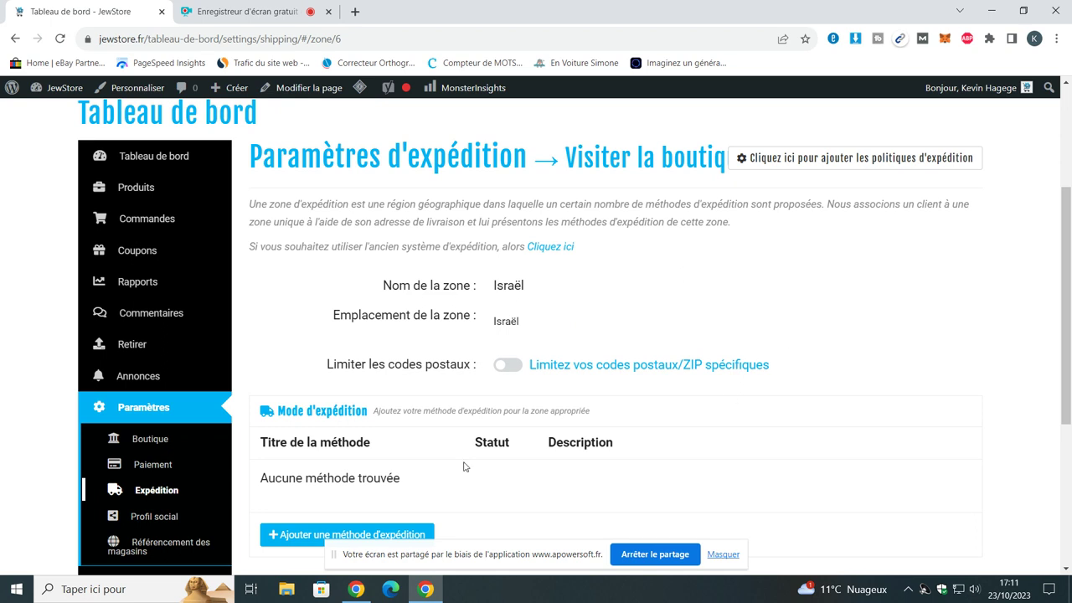
scroll(561, 292, down, 1)
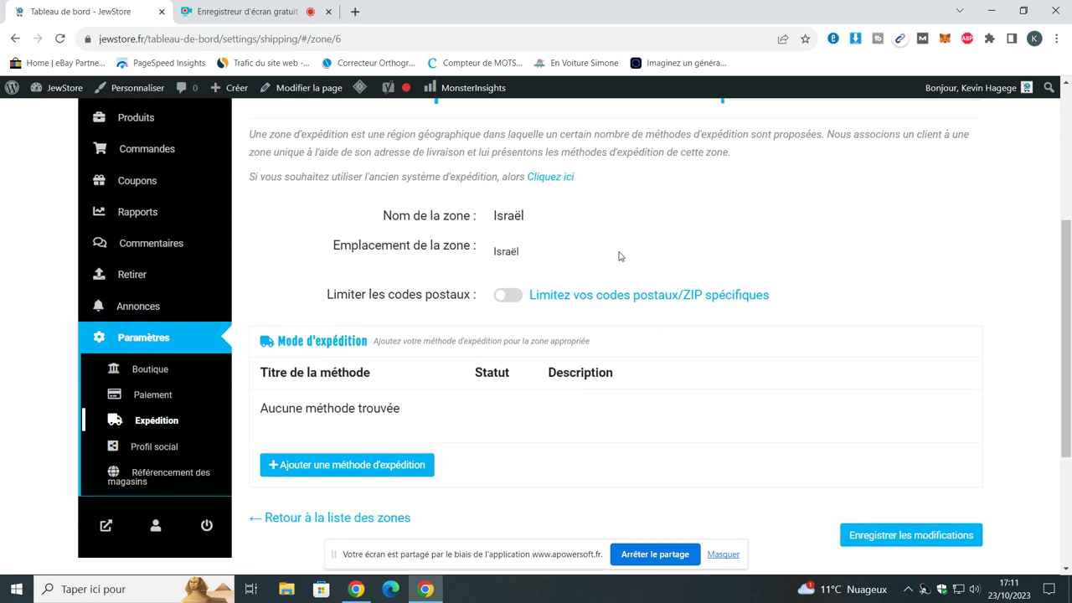
Add the Enlèvement local shipping method to the Israël zone.
click(374, 467)
click(456, 369)
click(451, 411)
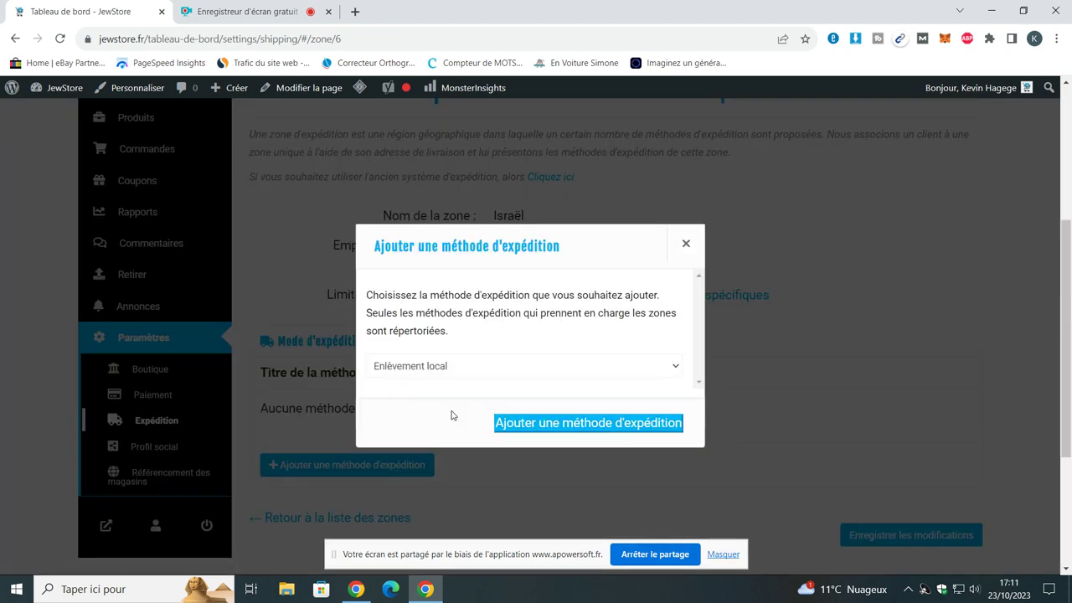
click(557, 425)
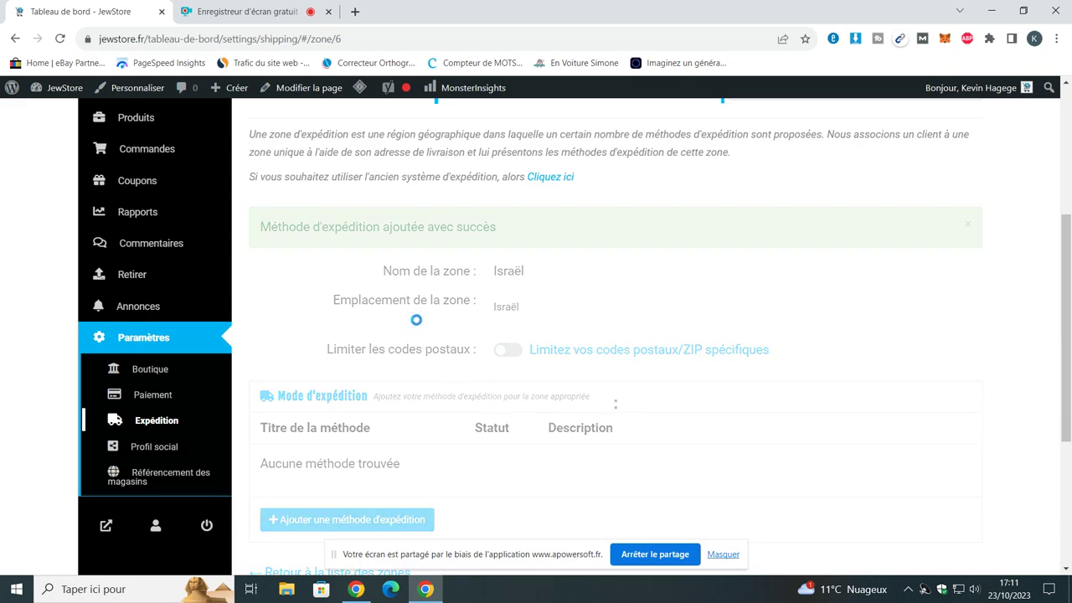
Review the Enlèvement local method's cost, tax status options and description, and close its settings without saving.
scroll(331, 356, down, 2)
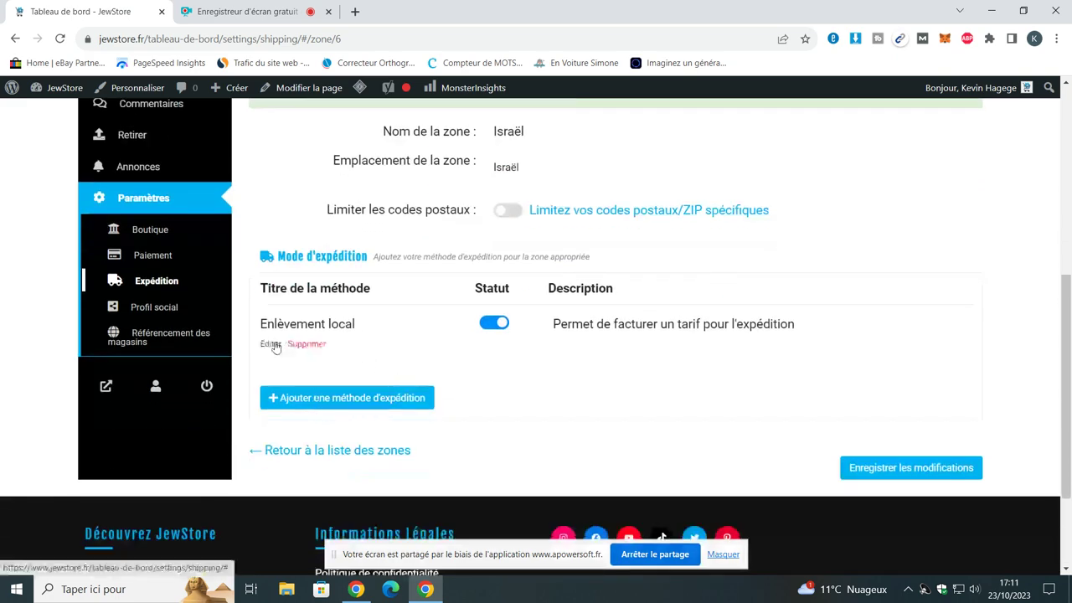
click(273, 345)
scroll(569, 307, down, 1)
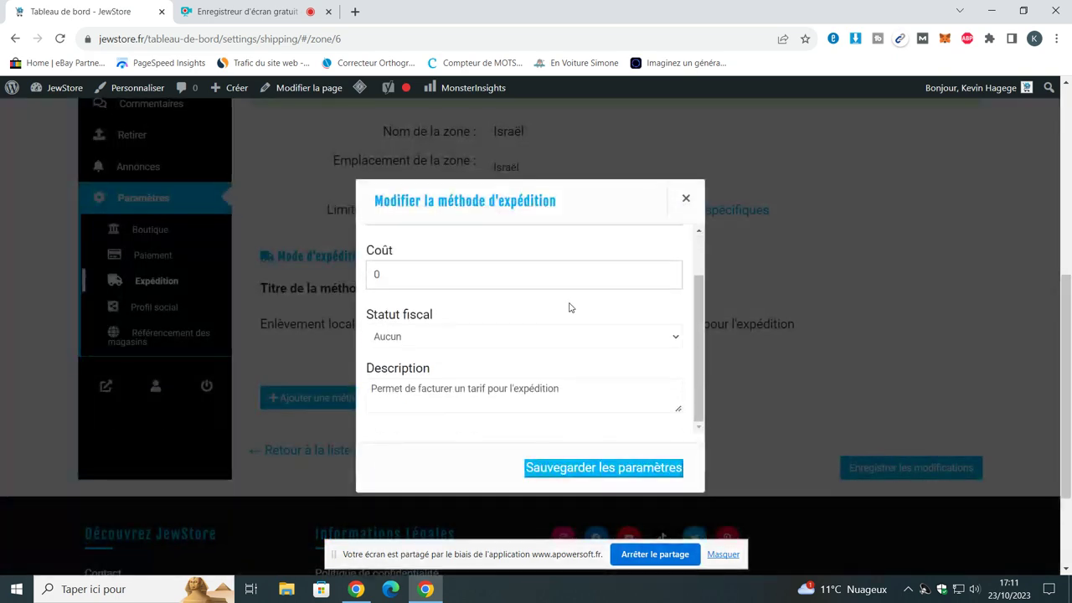
click(588, 338)
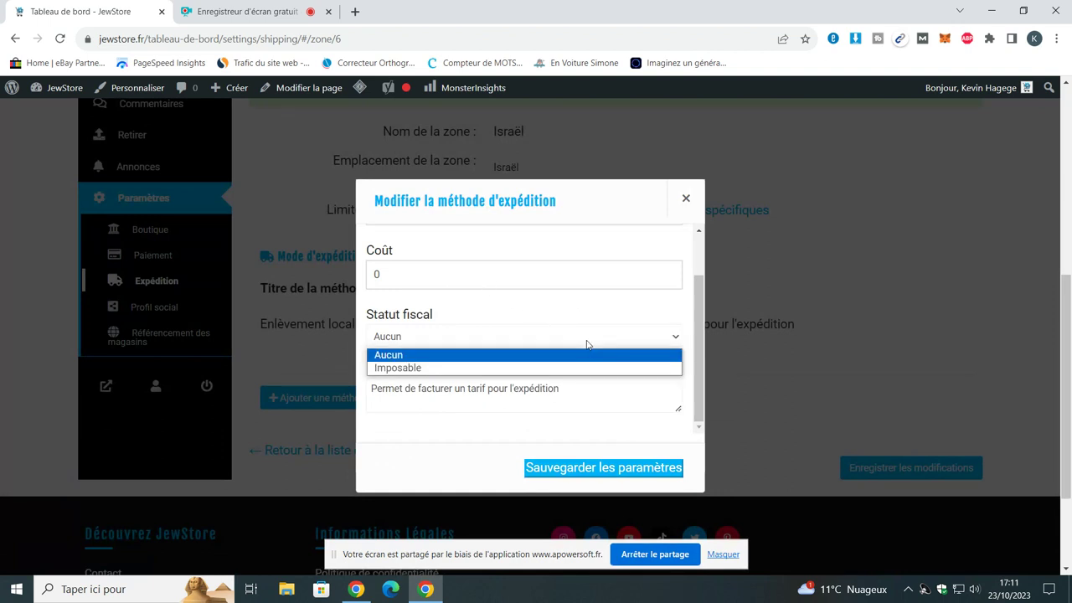
click(562, 319)
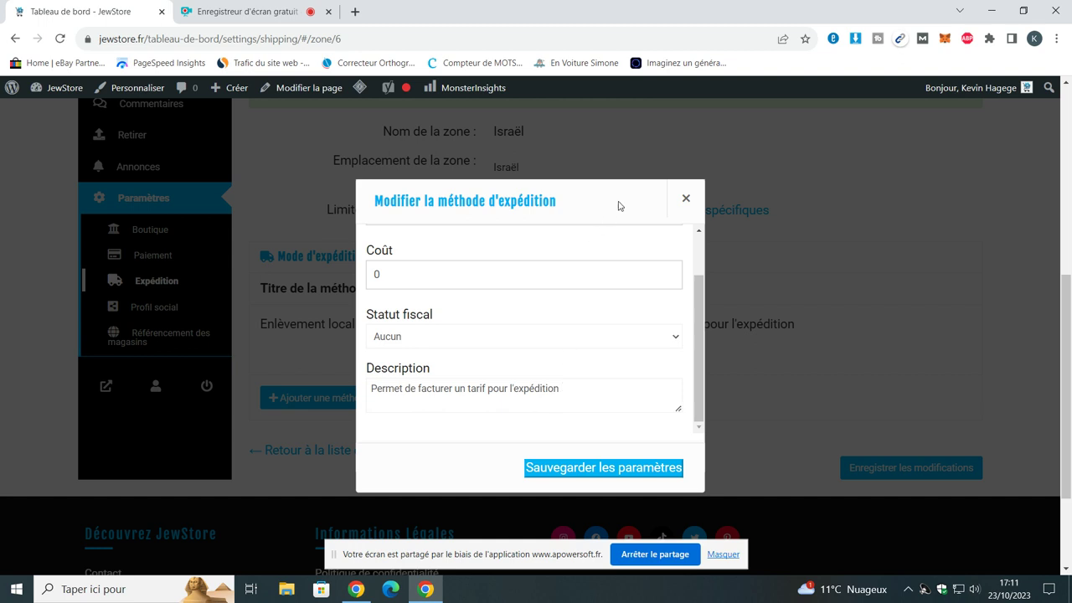
click(687, 201)
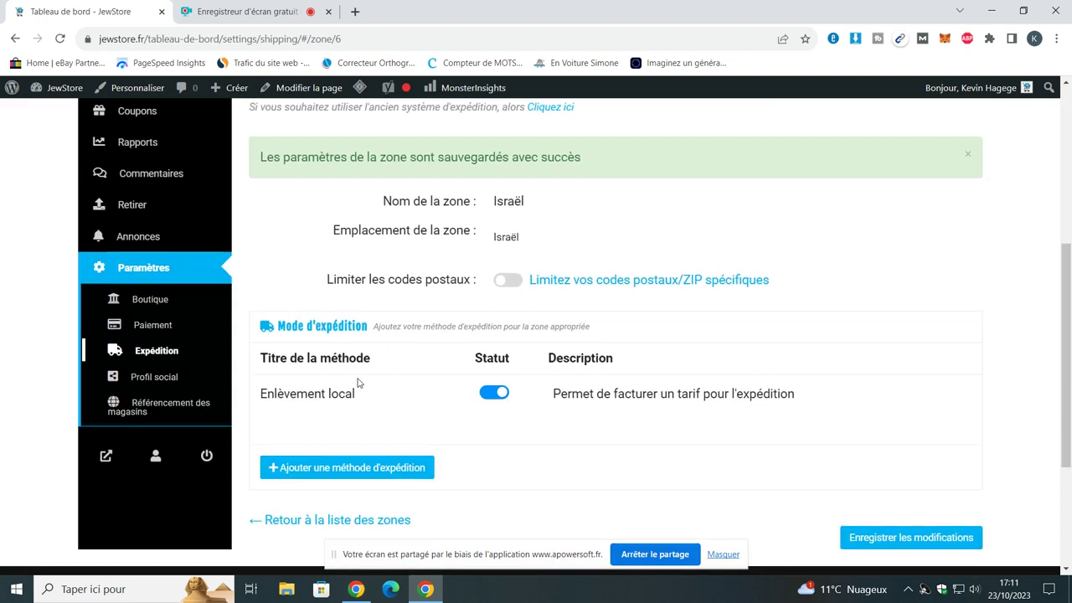
Replace the Israël zone's Enlèvement local shipping method with Taux forfaitaire.
click(321, 410)
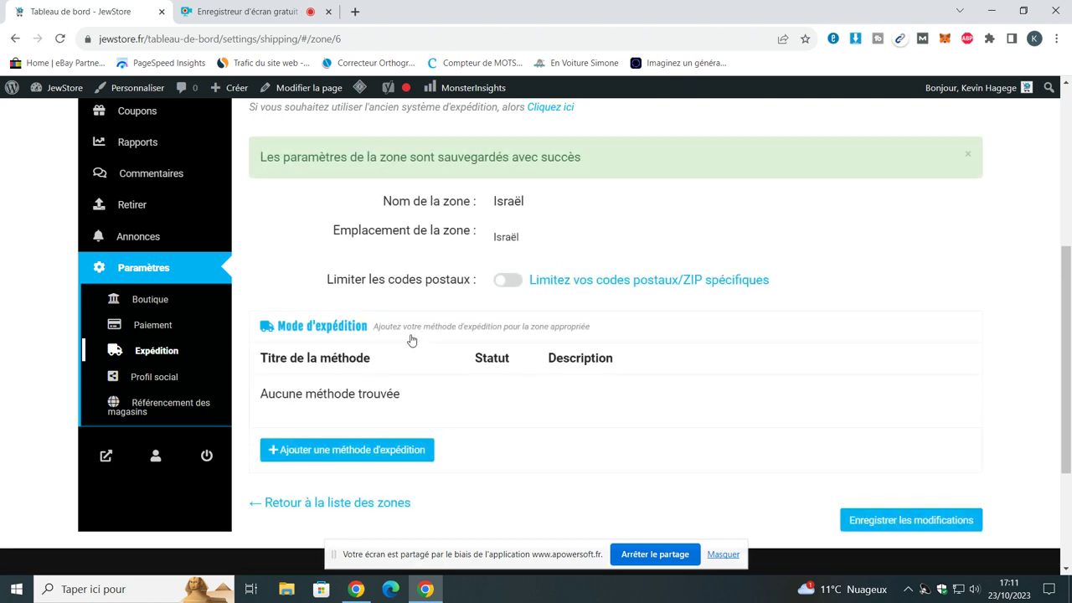
scroll(373, 351, down, 1)
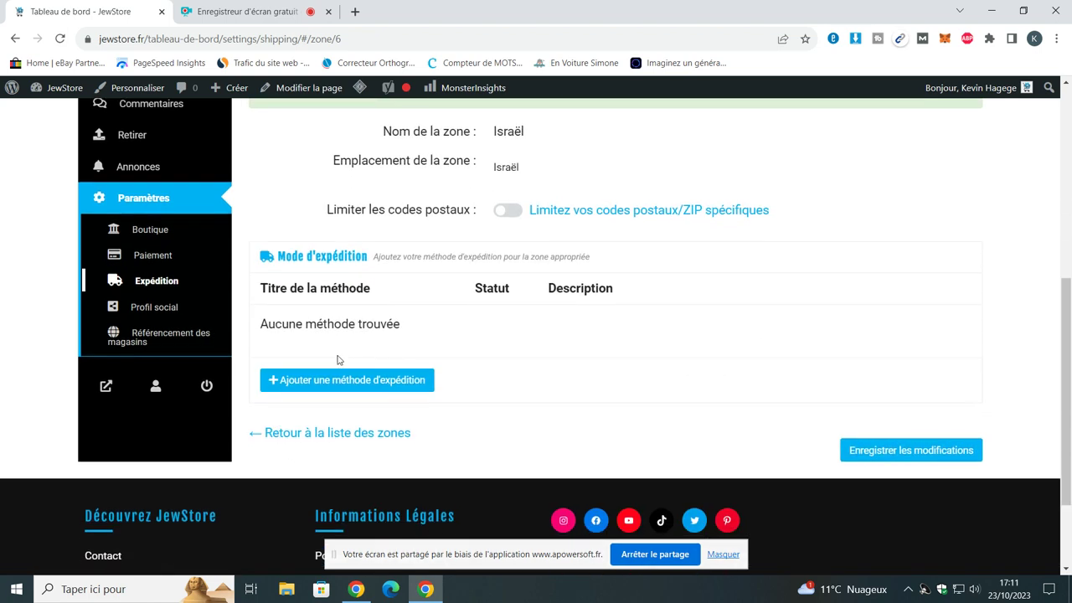
click(346, 380)
click(450, 366)
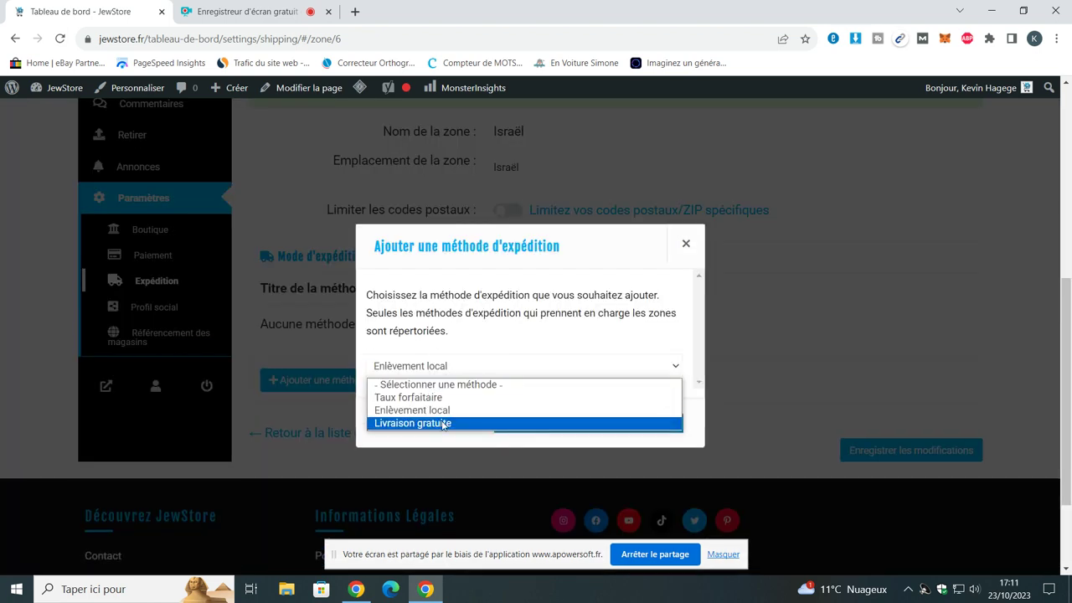
click(446, 395)
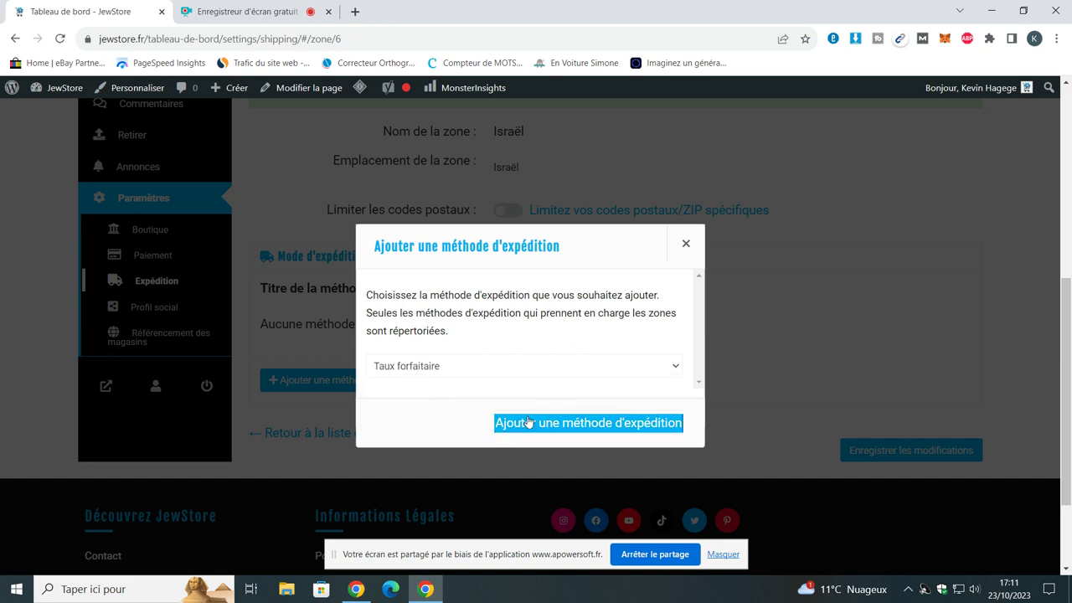
click(528, 422)
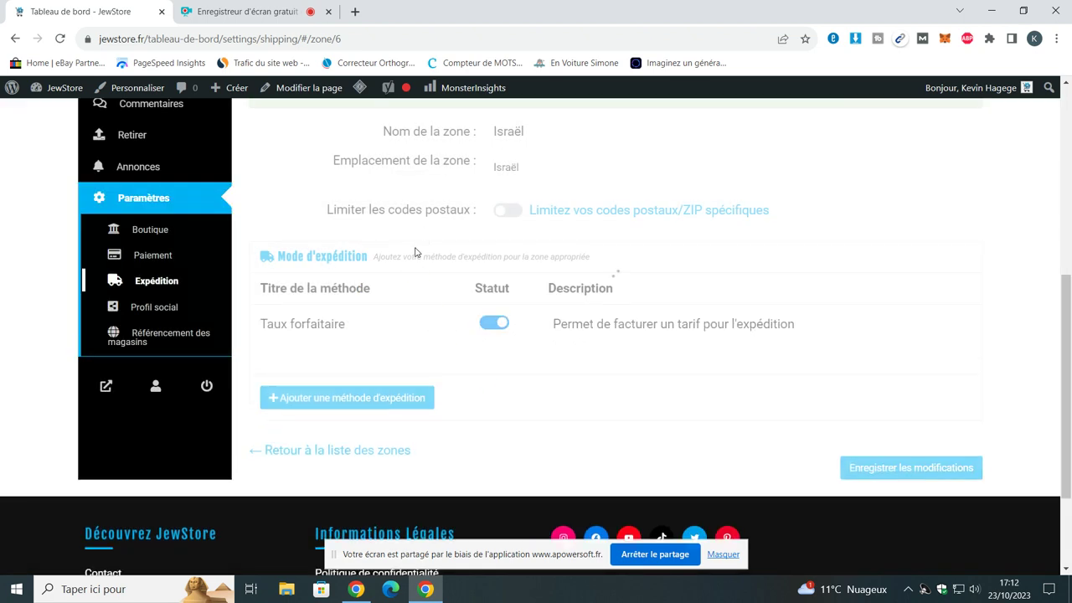
Review the Taux forfaitaire method's title, cost, description, shipping class cost and calculation type settings, and close them without saving.
mouse_move(320, 324)
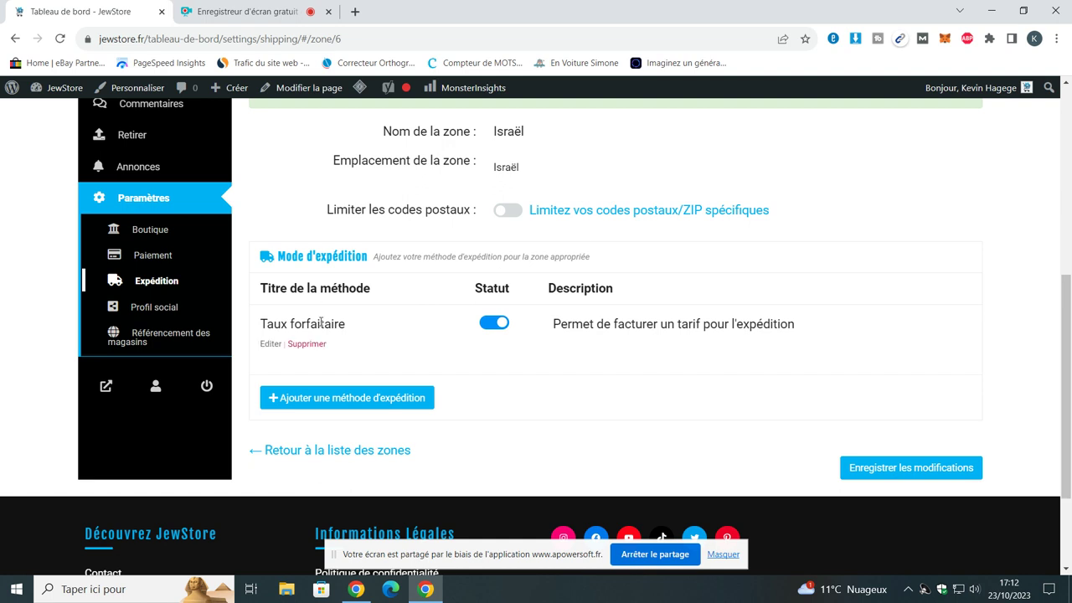
click(276, 343)
scroll(479, 254, down, 2)
scroll(409, 323, up, 3)
scroll(528, 321, down, 6)
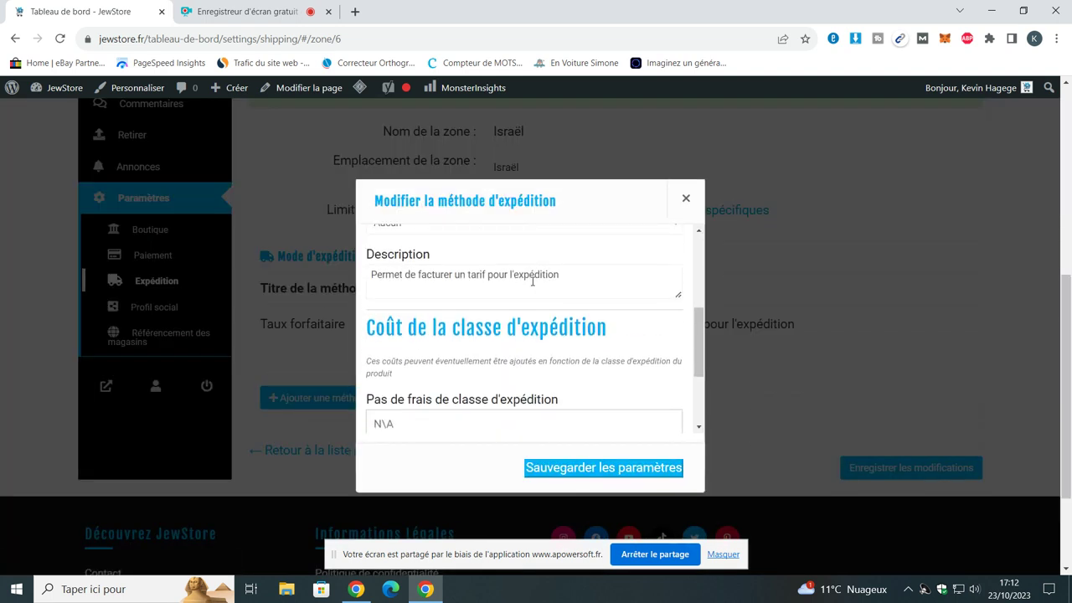
scroll(570, 322, down, 1)
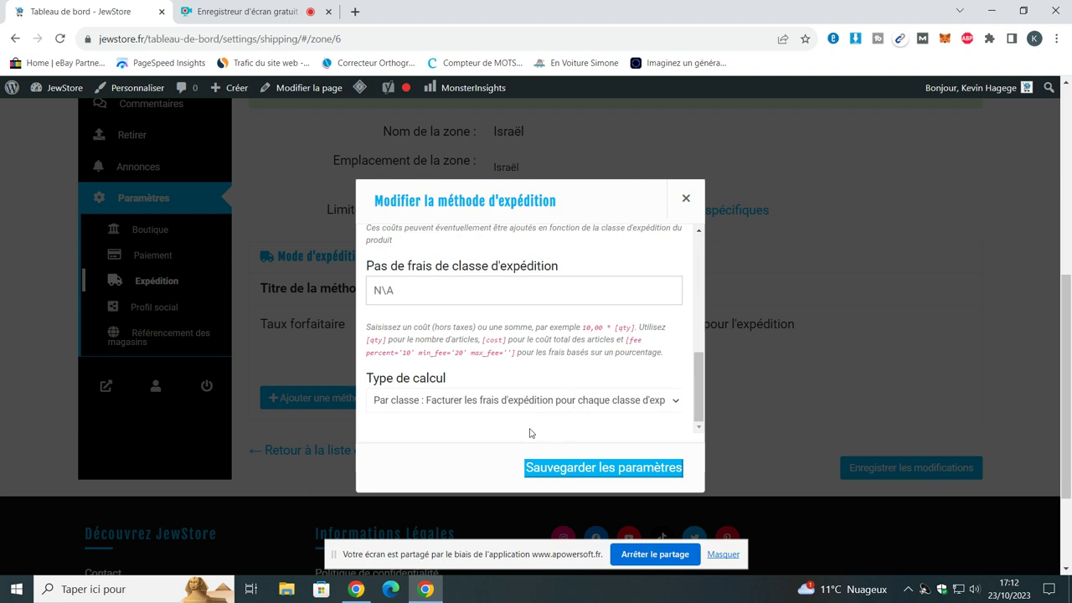
scroll(512, 412, up, 2)
scroll(524, 354, down, 5)
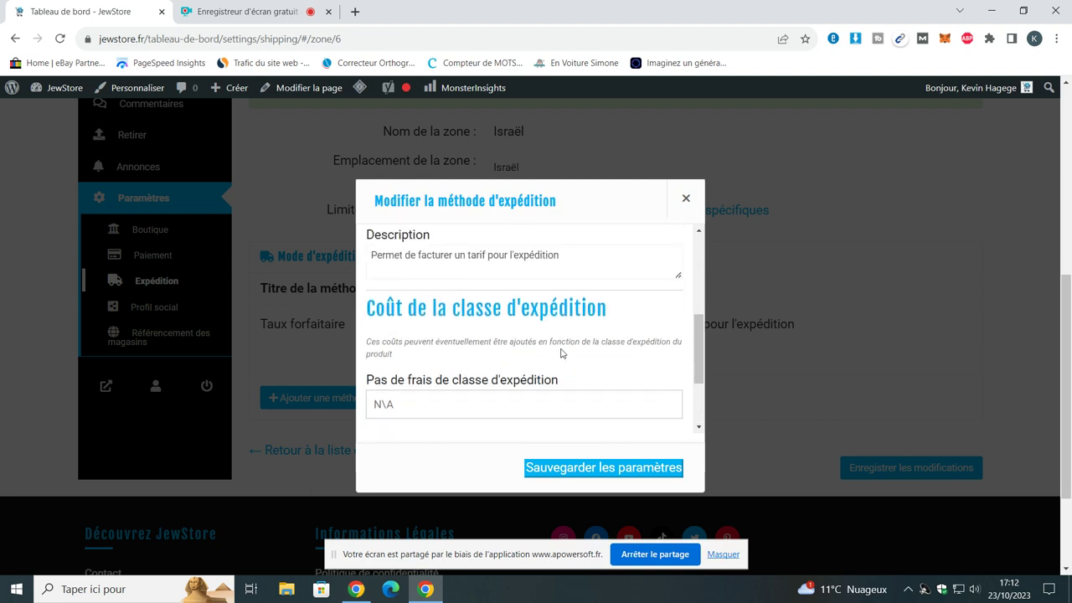
scroll(561, 368, up, 3)
scroll(575, 330, up, 3)
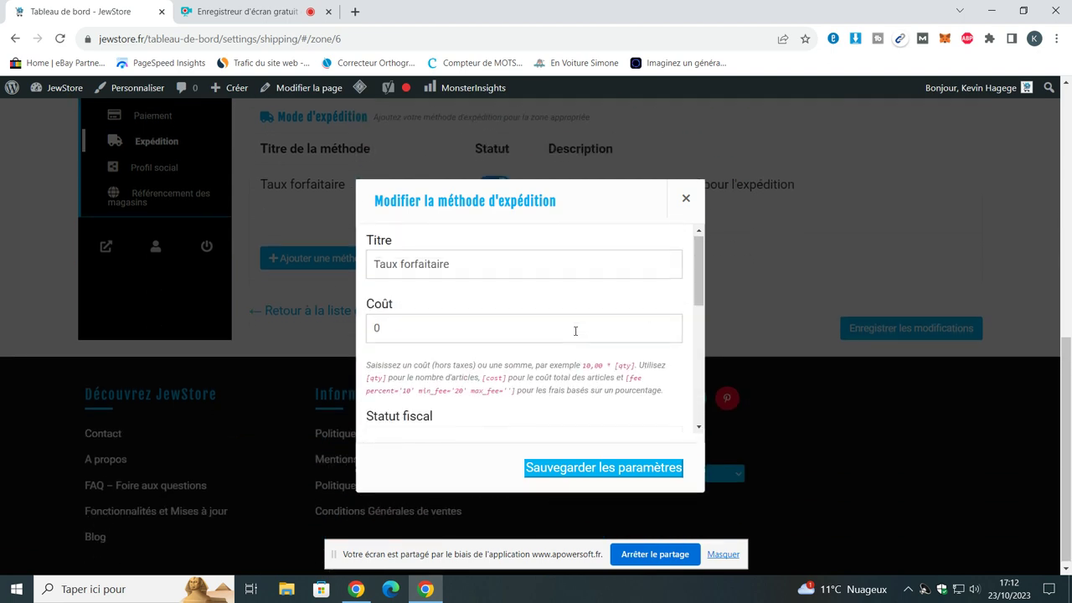
scroll(574, 330, down, 4)
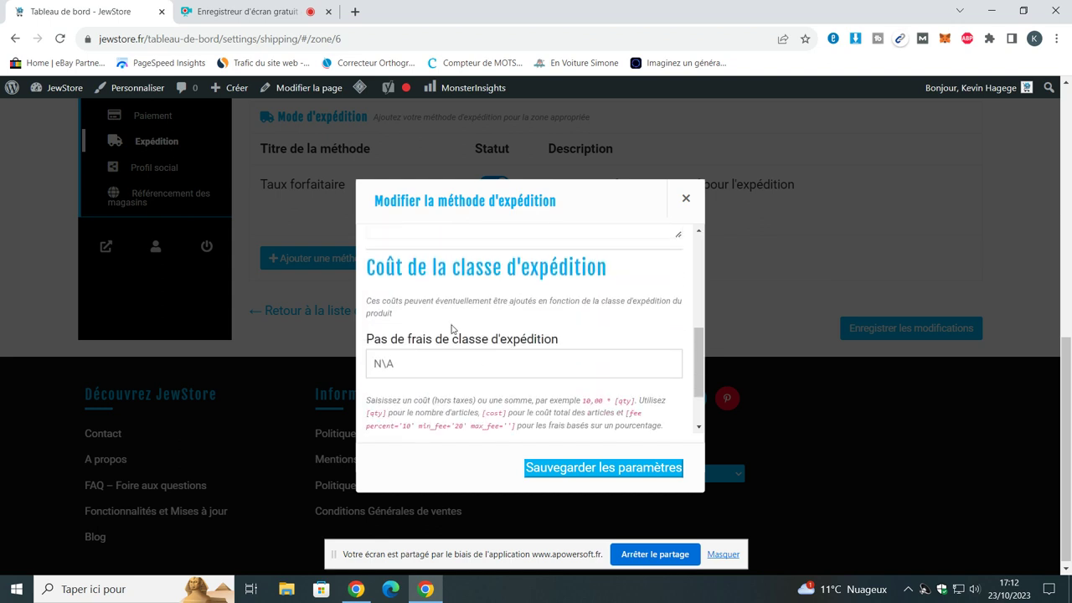
scroll(505, 364, down, 2)
scroll(530, 373, up, 4)
scroll(530, 372, up, 3)
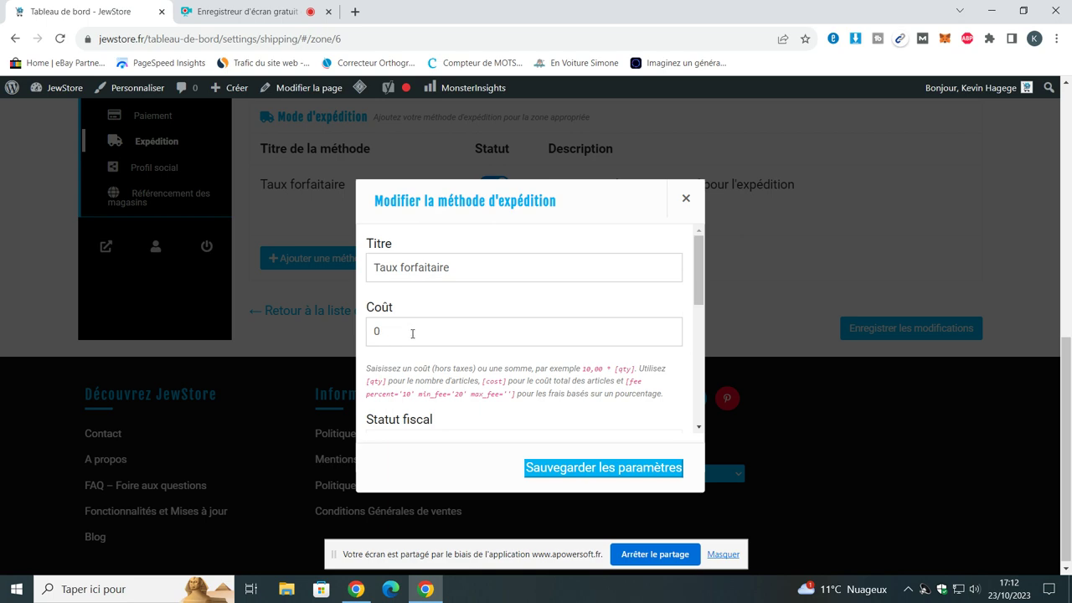
click(686, 198)
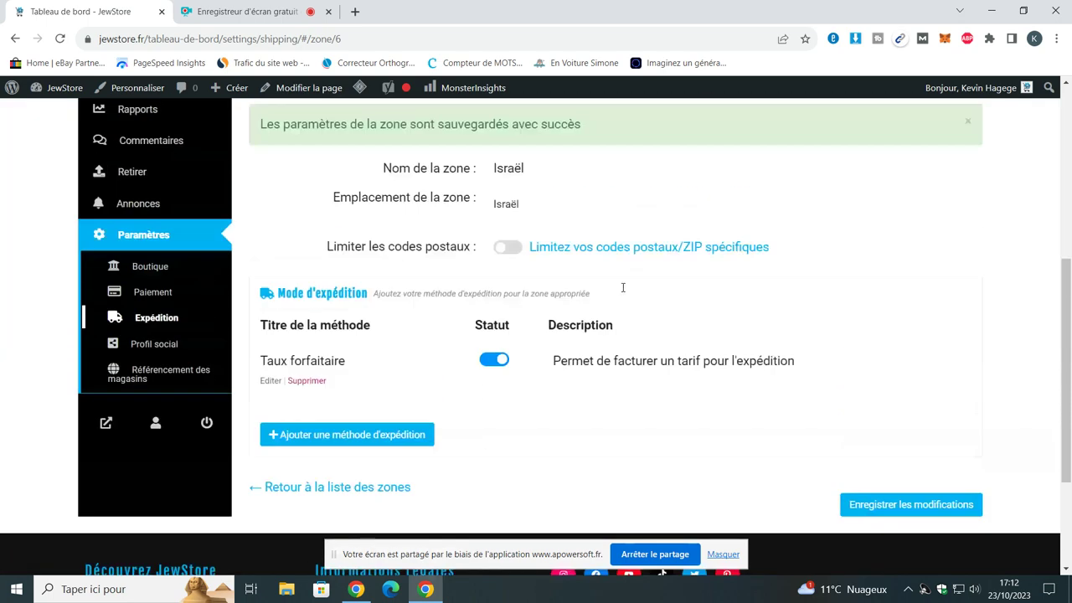
Save the changes to the Israël zone's shipping settings.
click(944, 542)
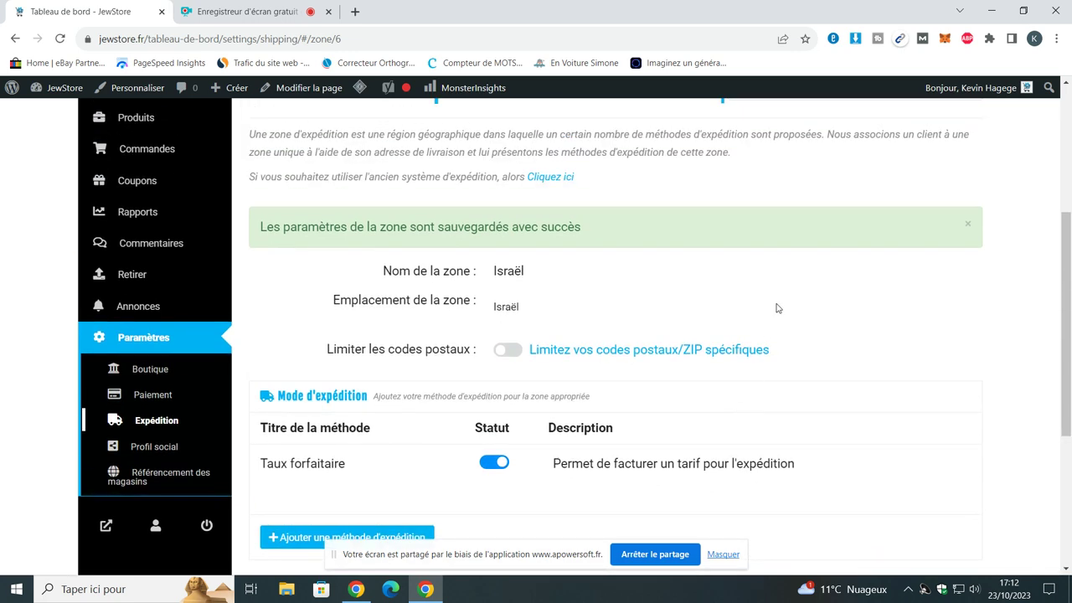